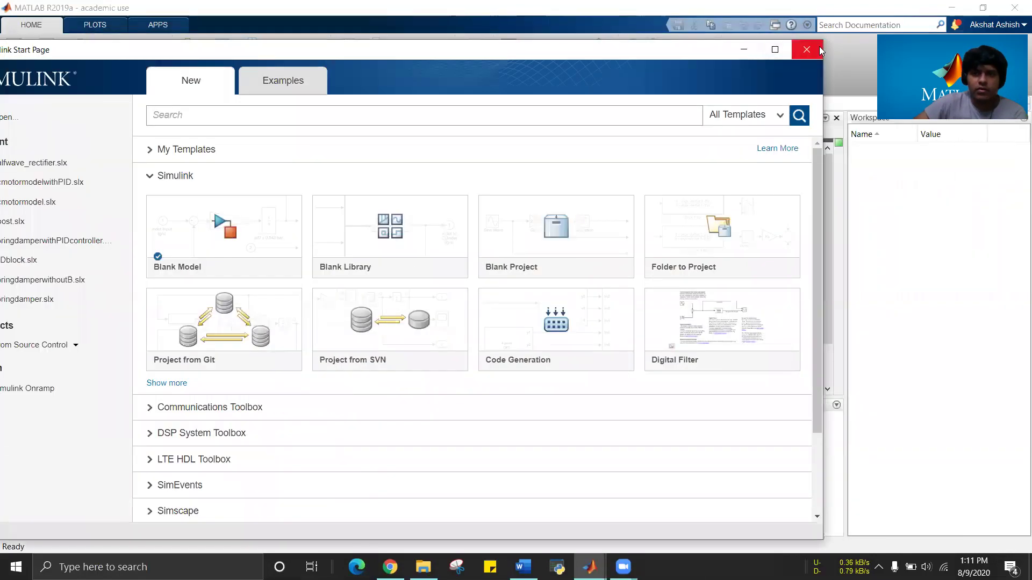
Create a new blank Simulink model and maximize its window
left_click(819, 43)
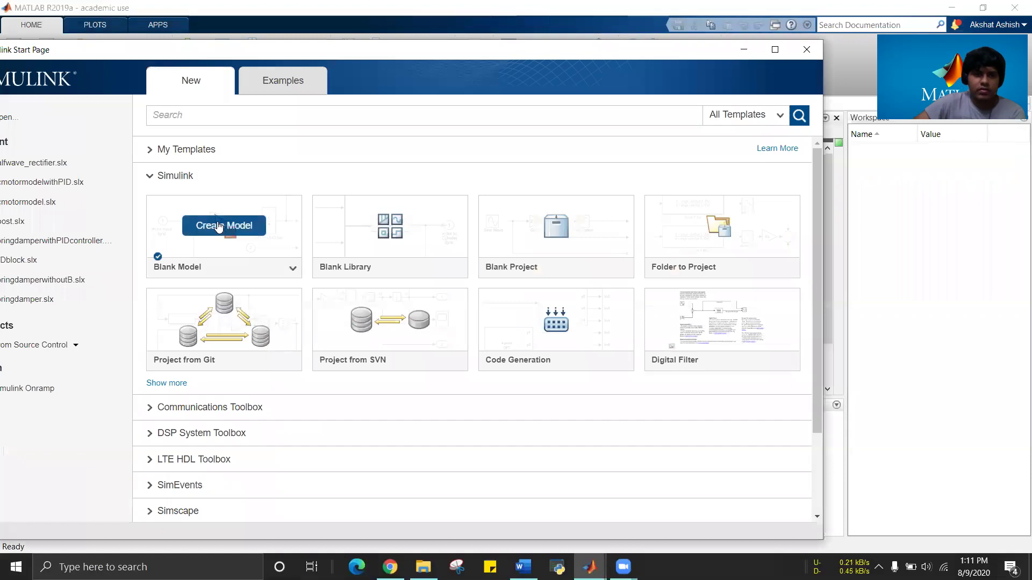
left_click(228, 225)
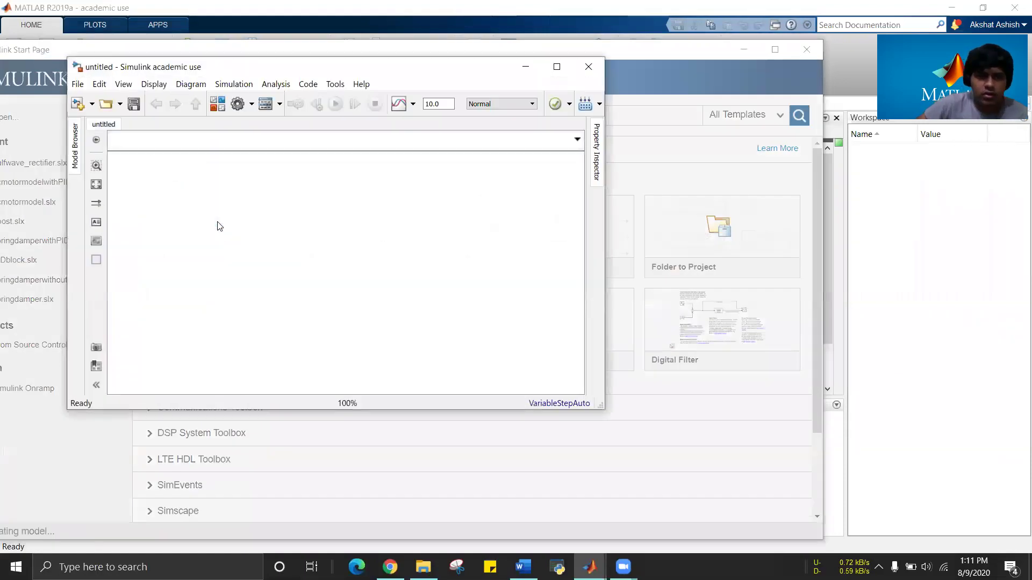
left_click(557, 67)
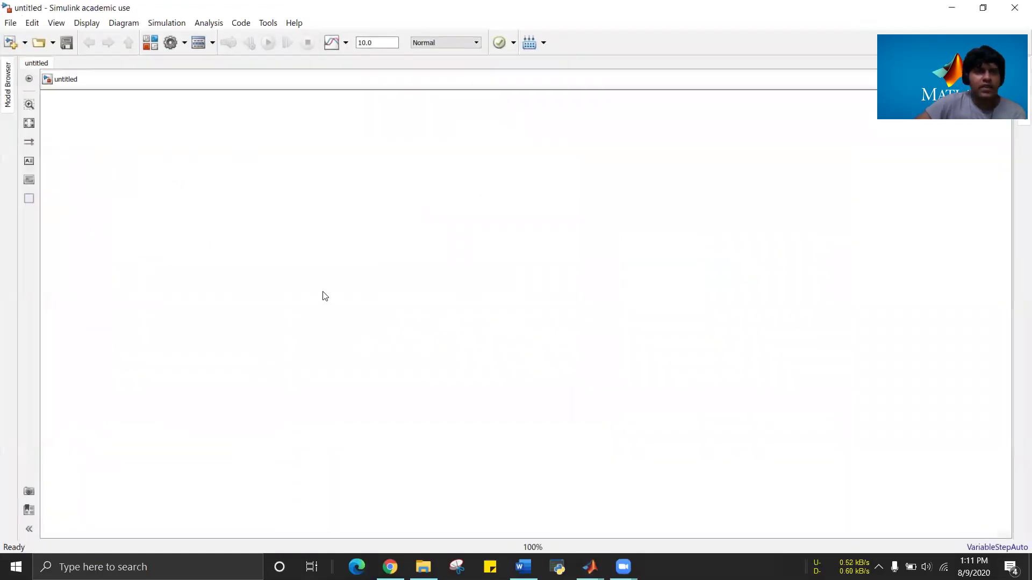
Search the block library for AC Voltage and add the Simscape AC Voltage Source block to the model
left_click(151, 46)
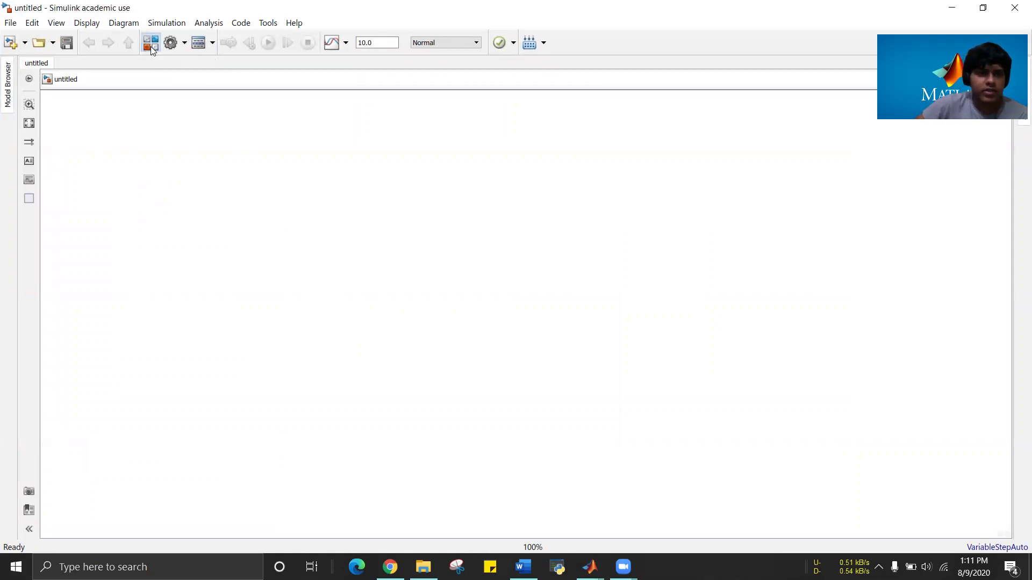
left_click(137, 99)
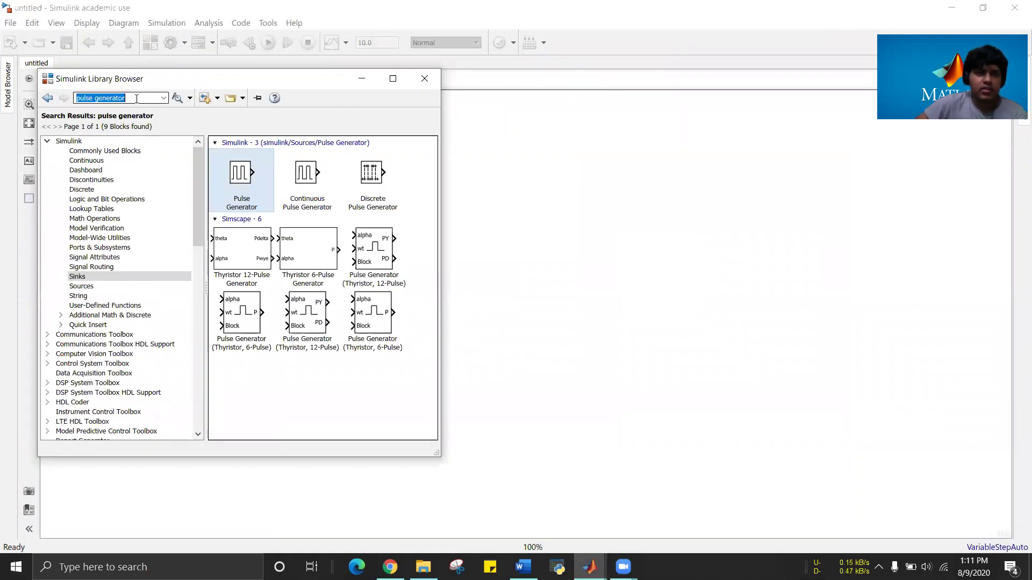
type("ac")
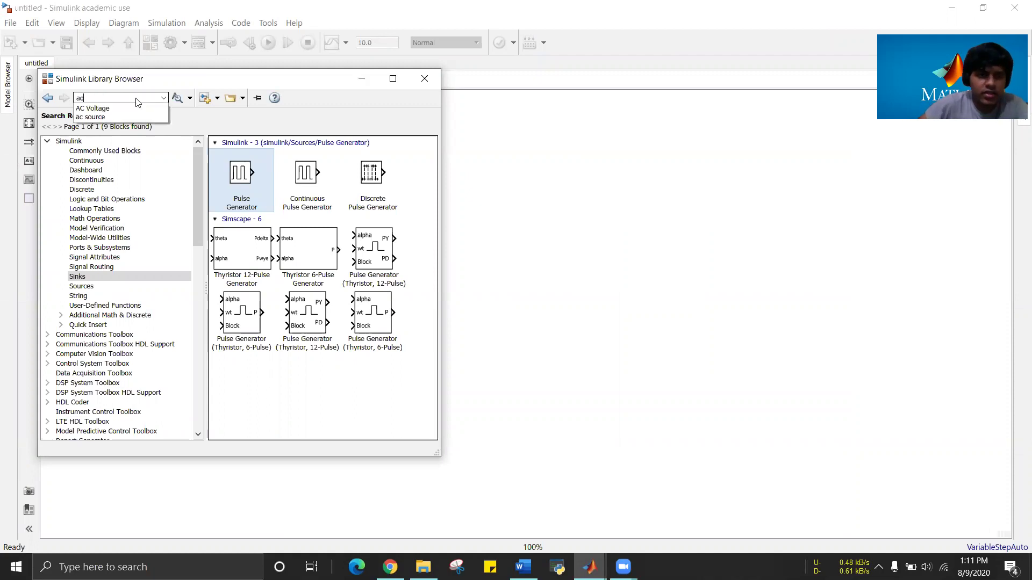
left_click(135, 108)
left_click(178, 98)
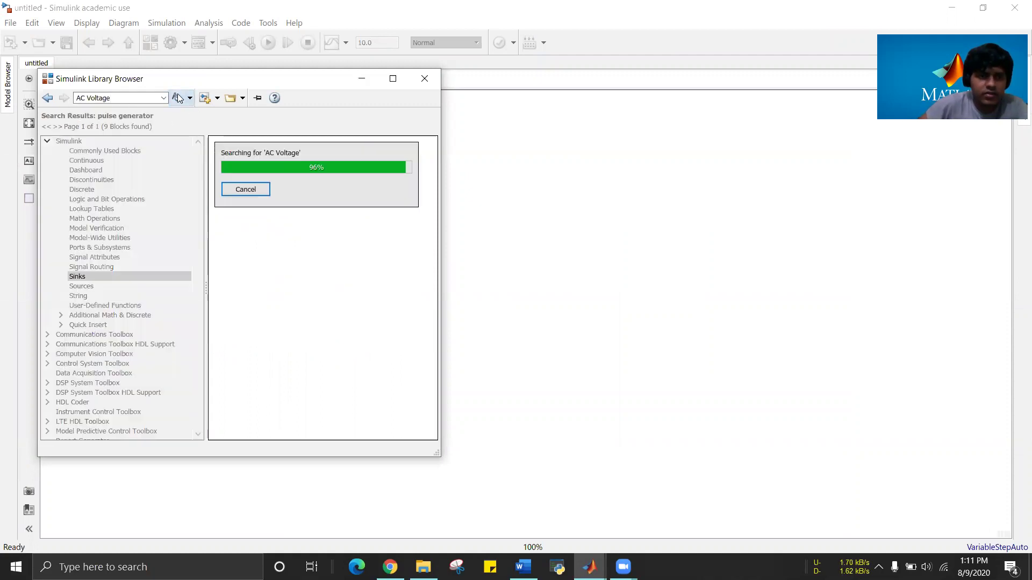
left_click_drag(386, 178, 493, 183)
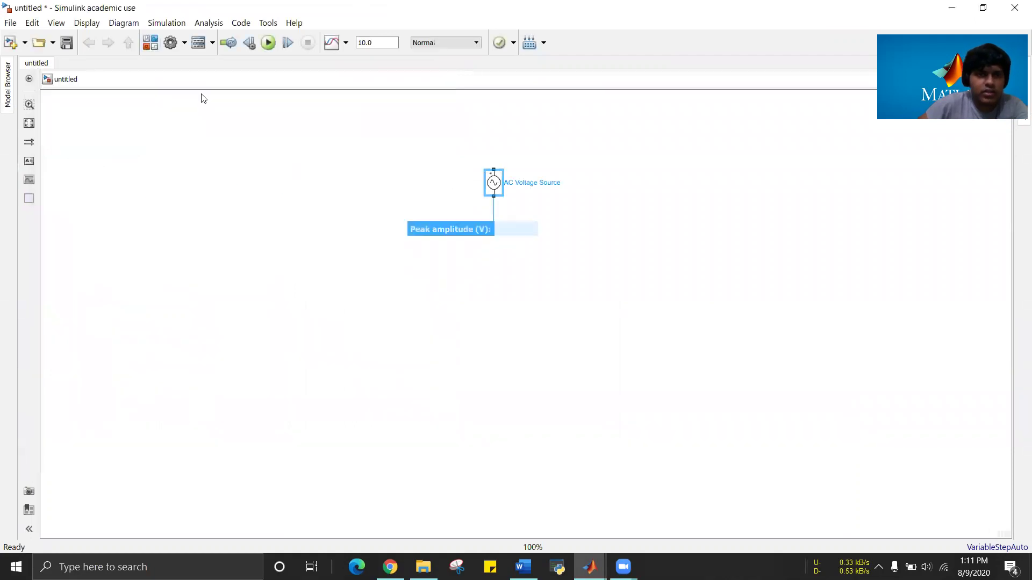
Expand the library tree from Simscape through Electrical and Specialized Power Systems to show the Fundamental Blocks categories
left_click(153, 43)
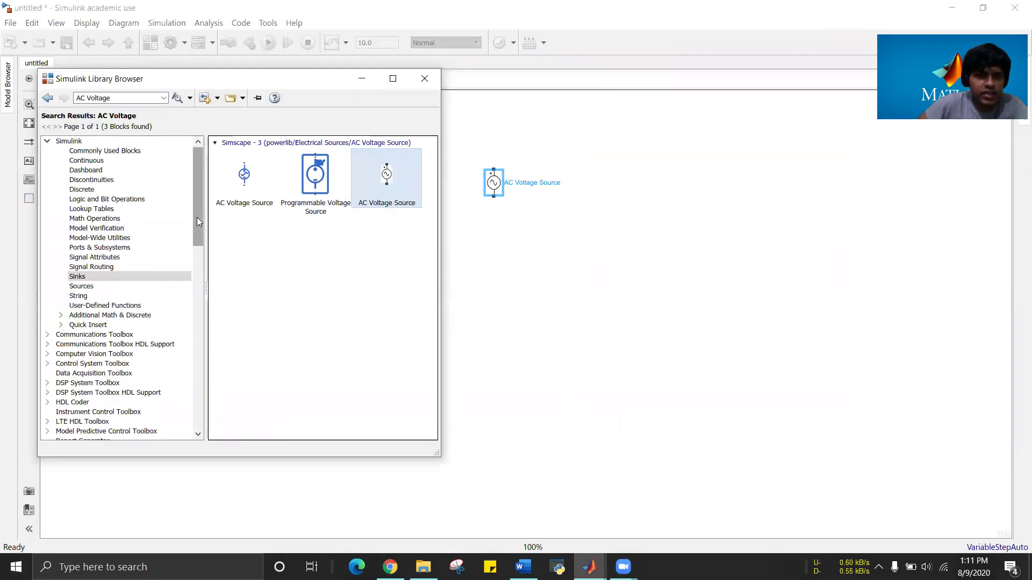
left_click_drag(197, 217, 197, 303)
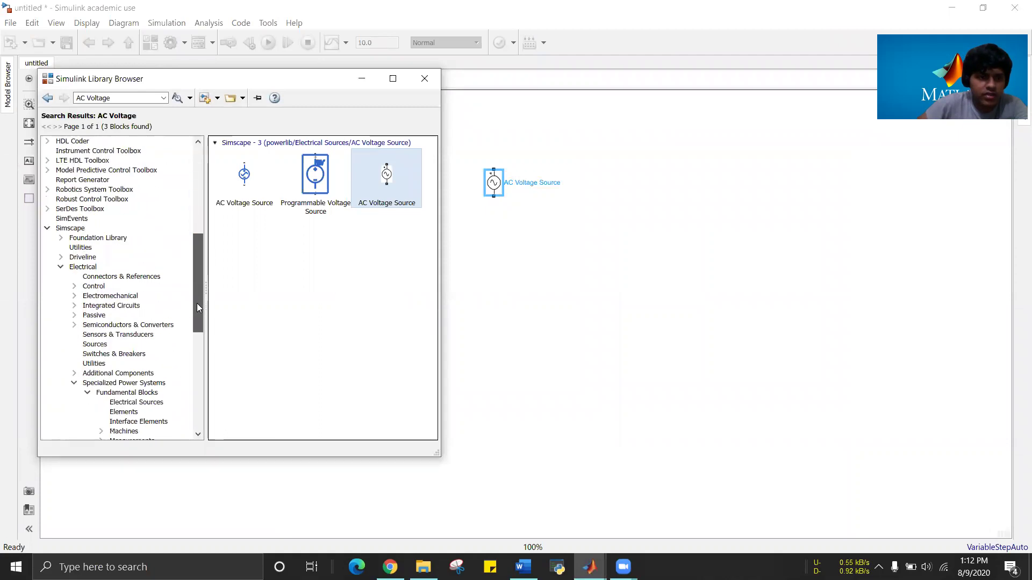
left_click(47, 238)
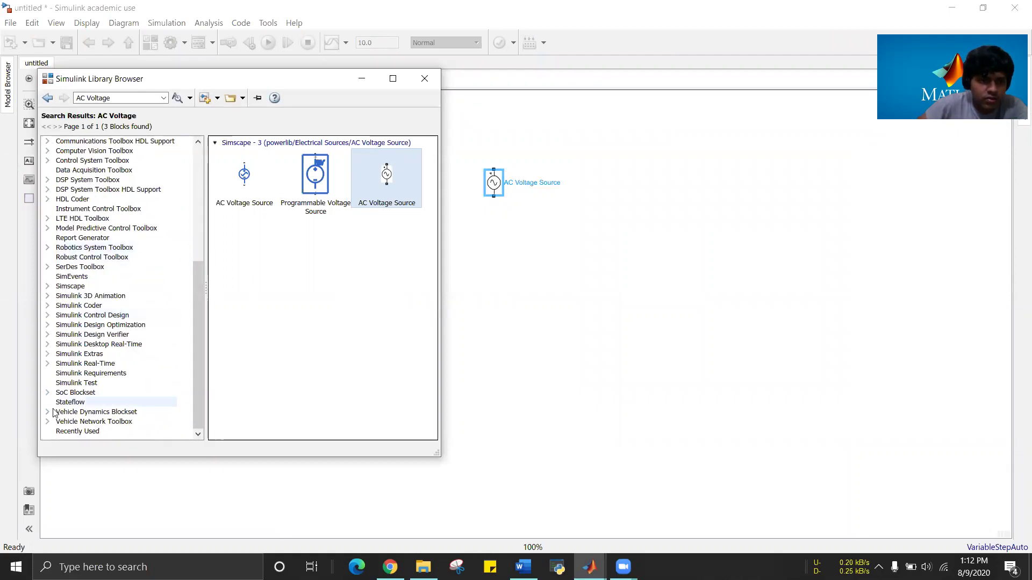
left_click_drag(196, 321, 199, 317)
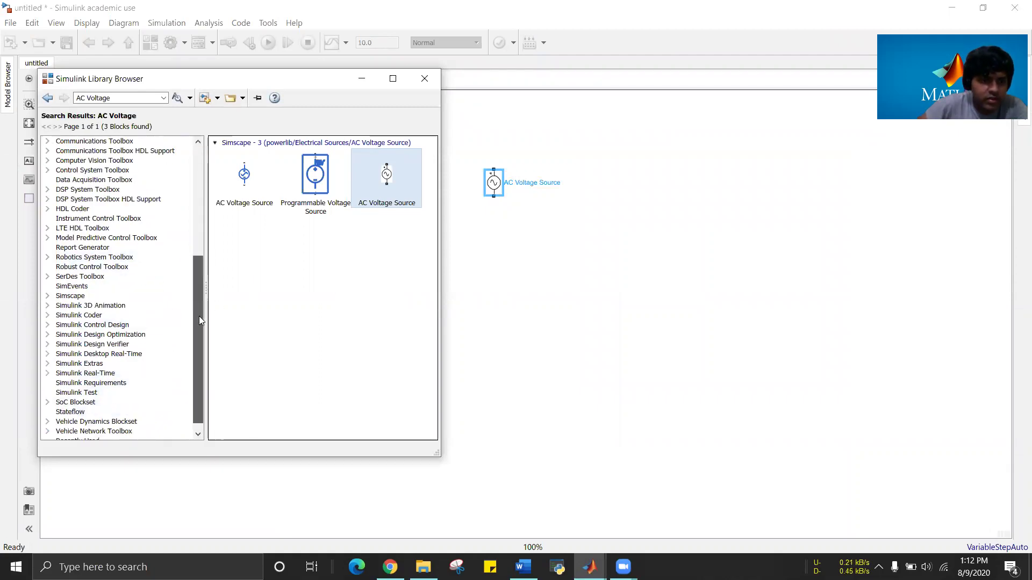
double_click(98, 296)
scroll(99, 300, "down", 1)
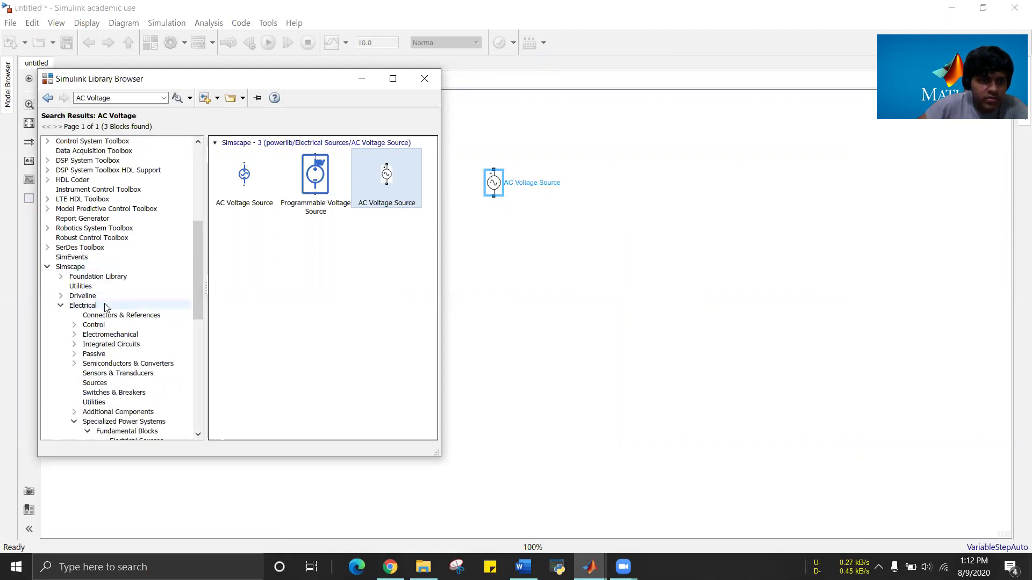
left_click(60, 306)
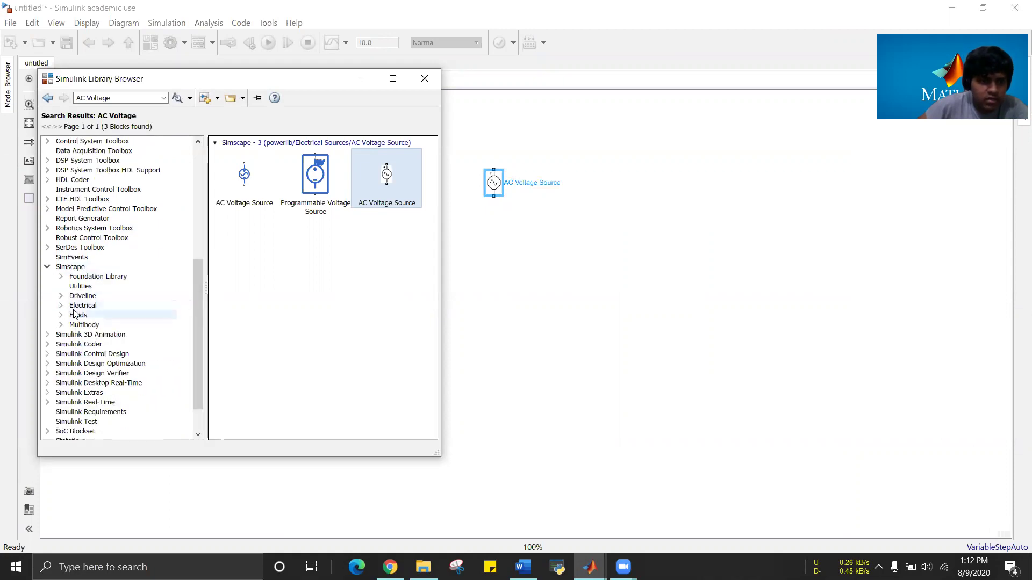
double_click(72, 306)
scroll(134, 320, "down", 1)
scroll(134, 322, "down", 1)
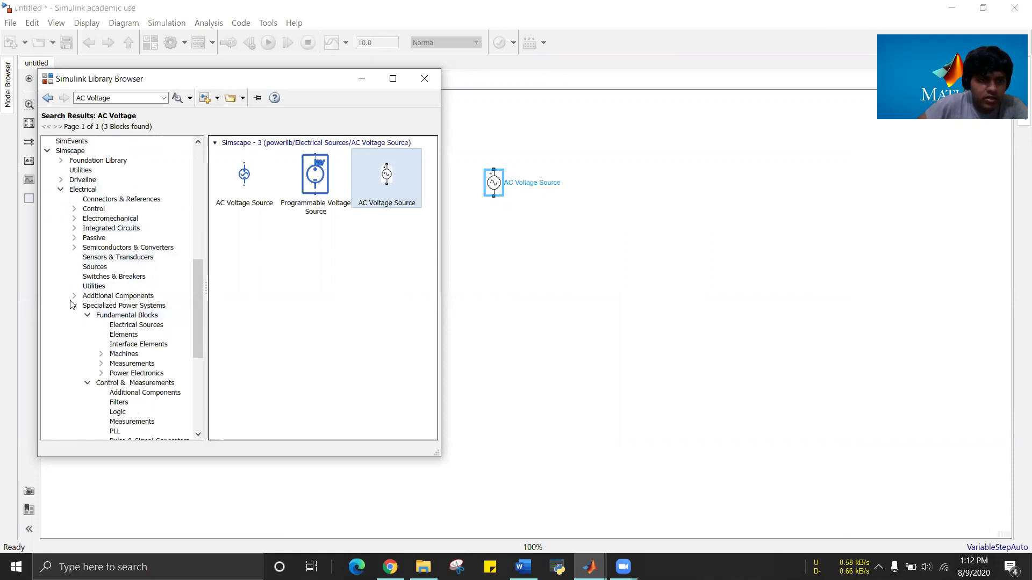
left_click(75, 305)
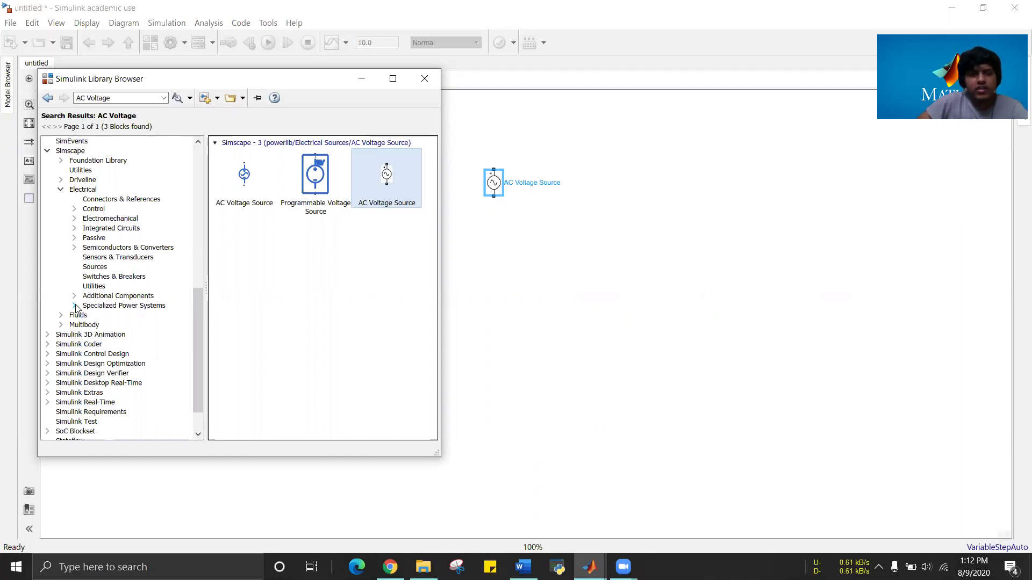
left_click(76, 306)
scroll(81, 309, "down", 1)
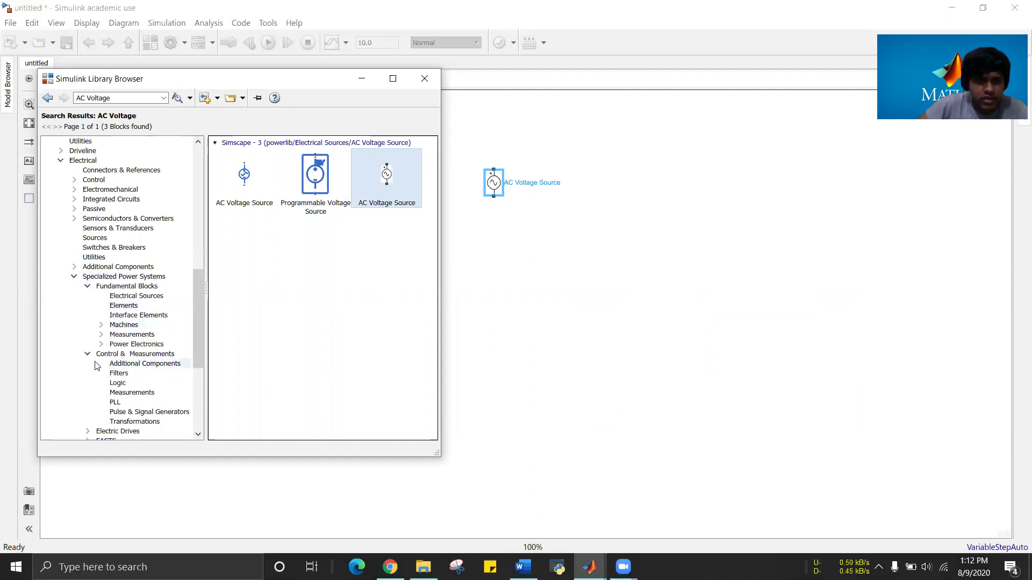
Examine the blocks in the Electrical Sources and Elements categories of Fundamental Blocks
left_click(150, 299)
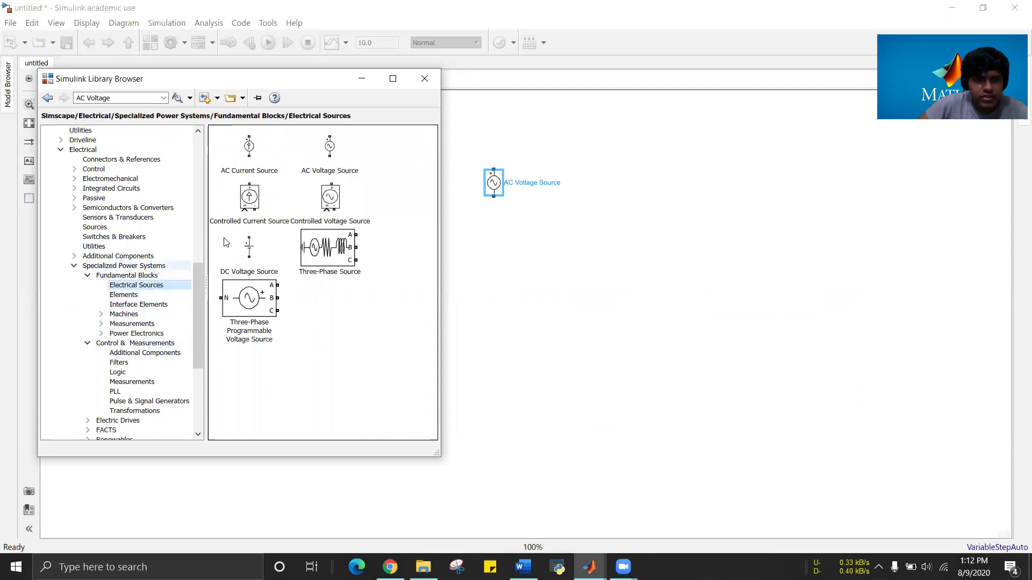
left_click(149, 296)
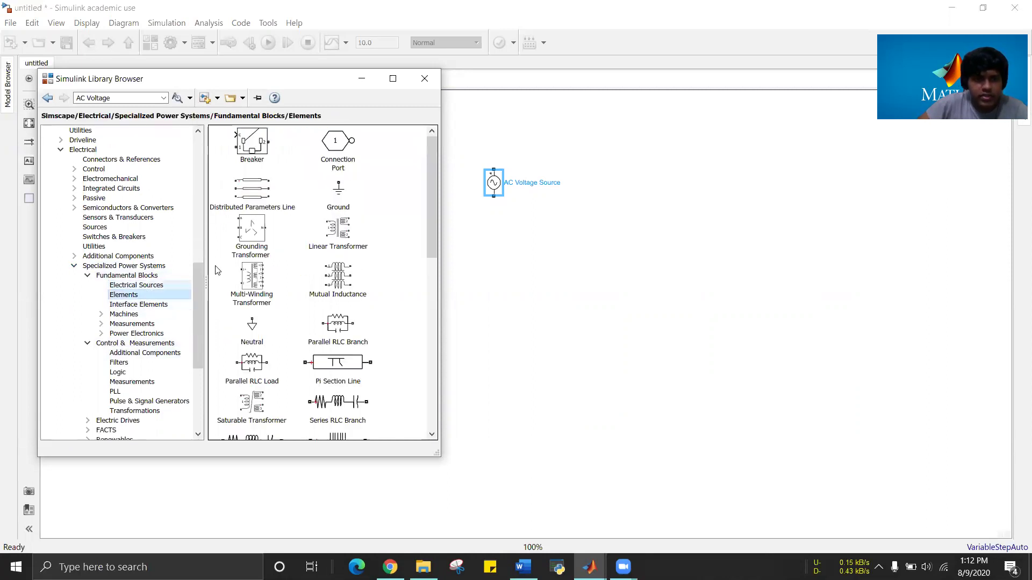
scroll(329, 239, "down", 5)
scroll(332, 250, "up", 1)
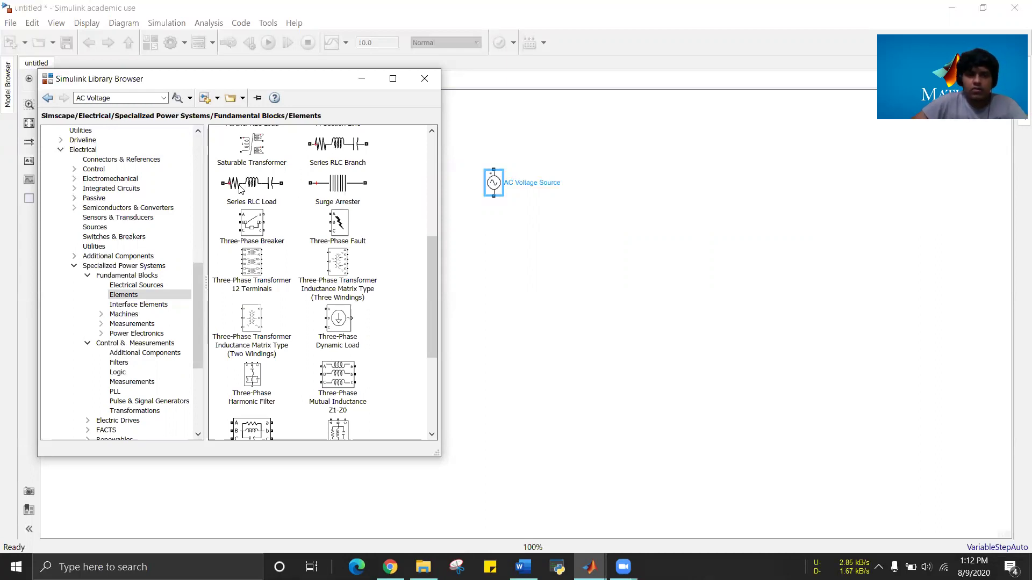
left_click_drag(352, 185, 637, 200)
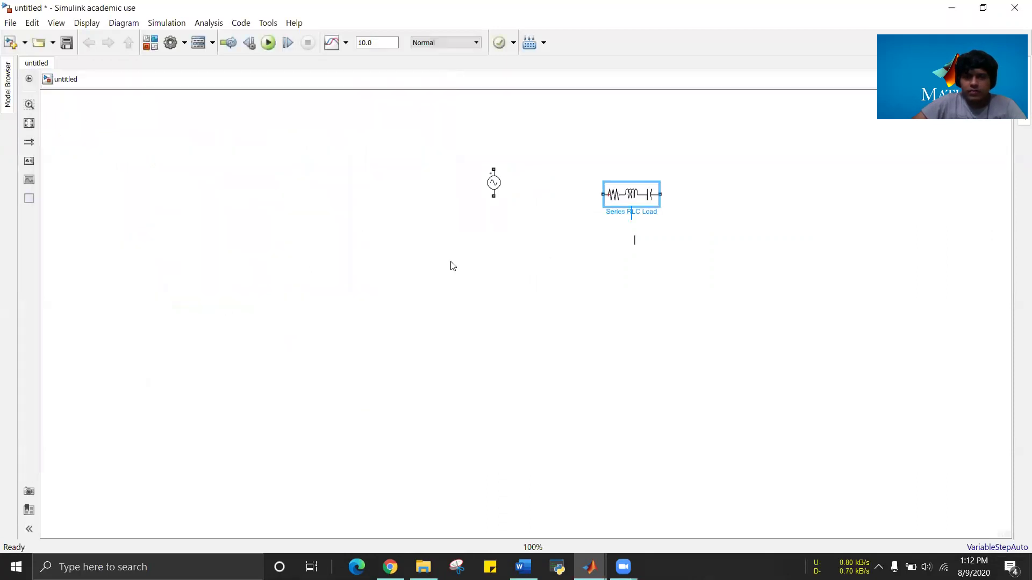
double_click(624, 200)
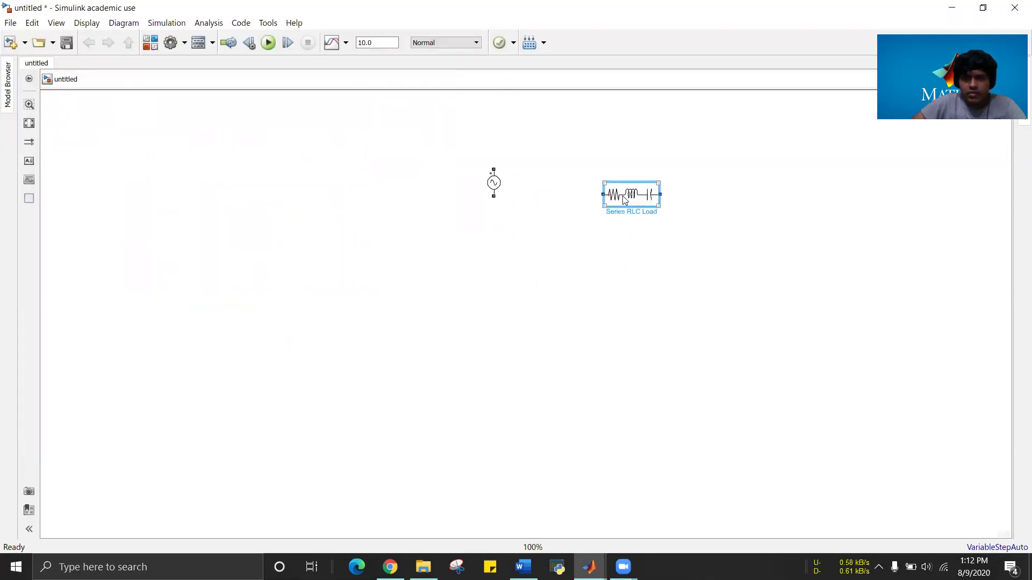
left_click_drag(730, 59, 558, 79)
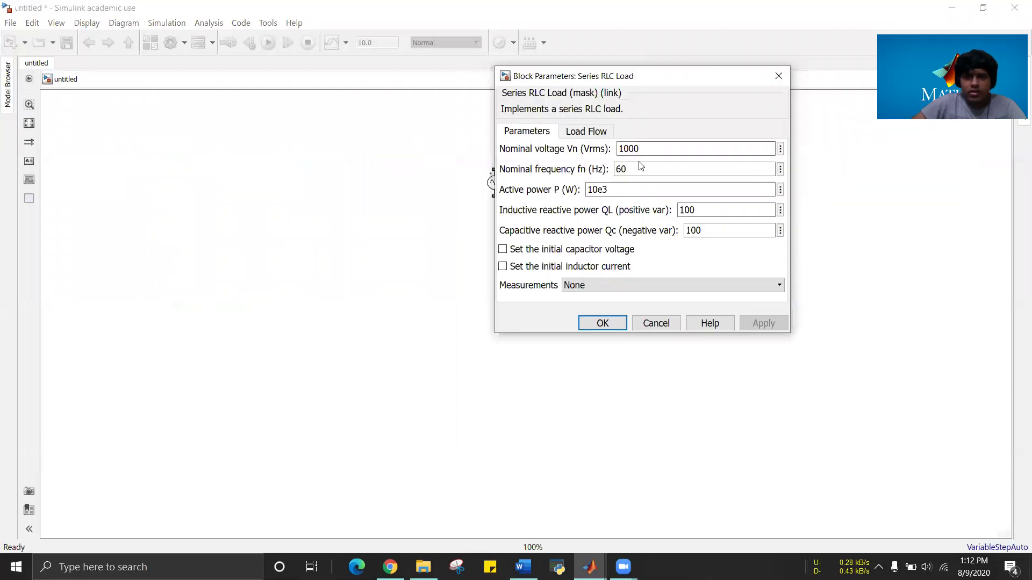
left_click(778, 76)
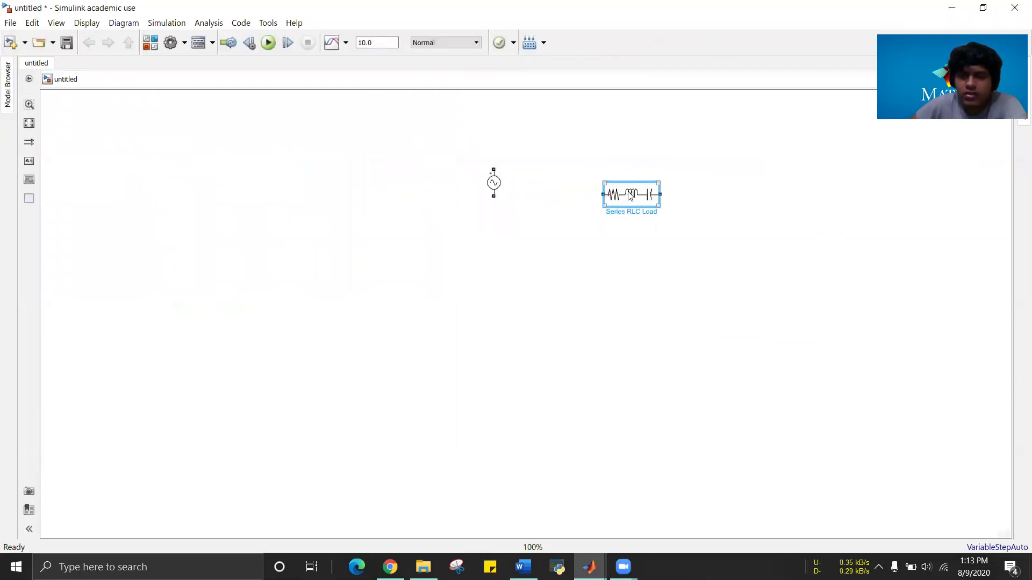
key("Delete")
Add a Series RLC Branch block from the Elements library and set its branch type to R
left_click(150, 43)
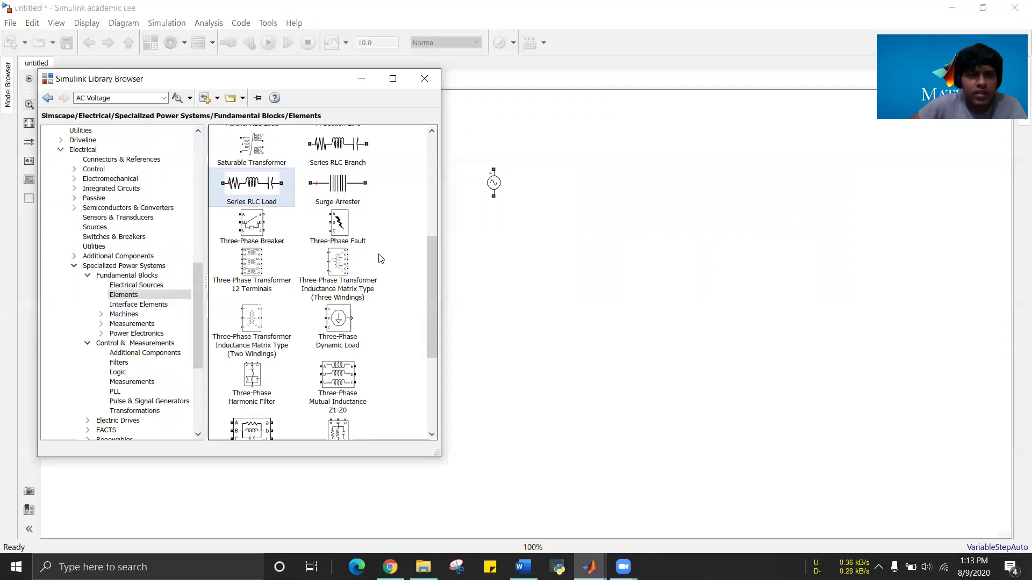
left_click_drag(338, 152, 587, 179)
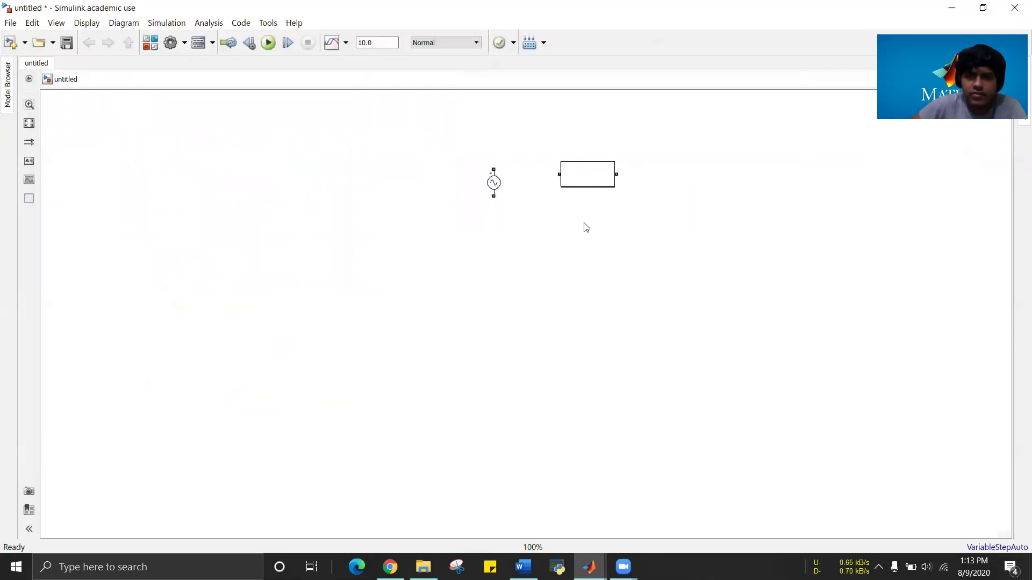
double_click(588, 177)
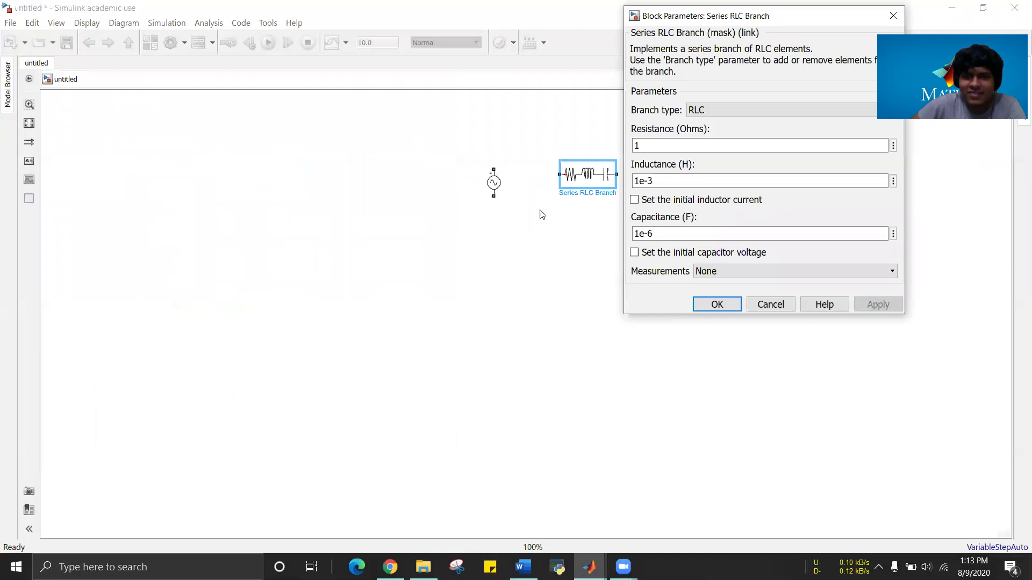
left_click_drag(720, 26, 624, 91)
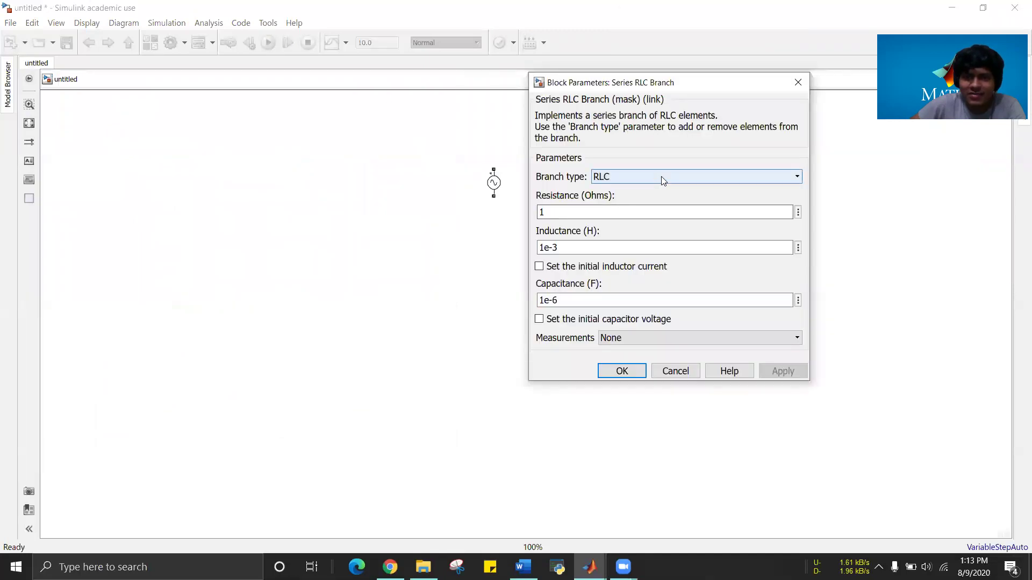
left_click(661, 177)
left_click(648, 200)
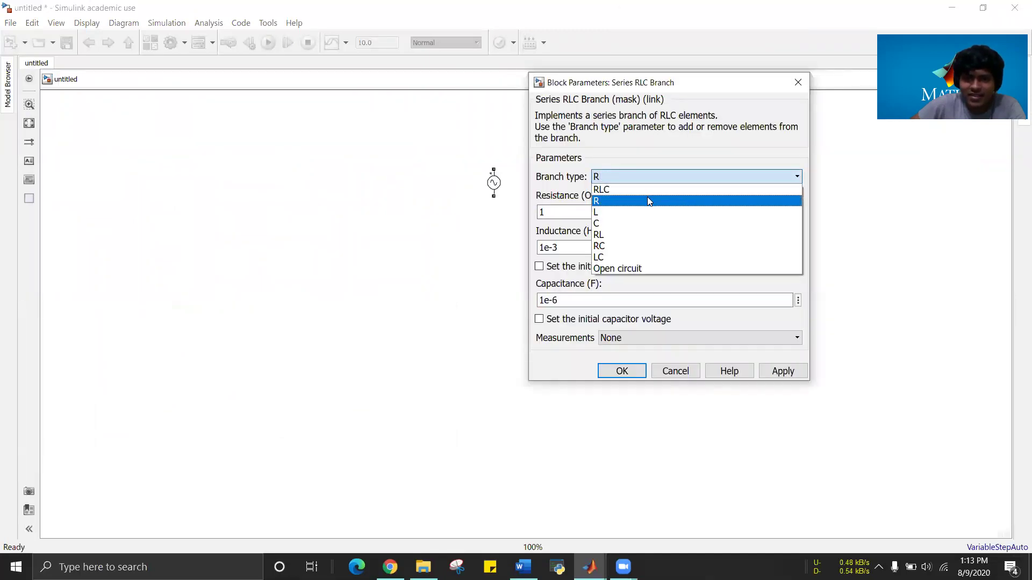
Set the branch resistance to 10 ohms and move the AC source and resistor to the left part of the canvas
left_click(552, 211)
double_click(552, 210)
type("10")
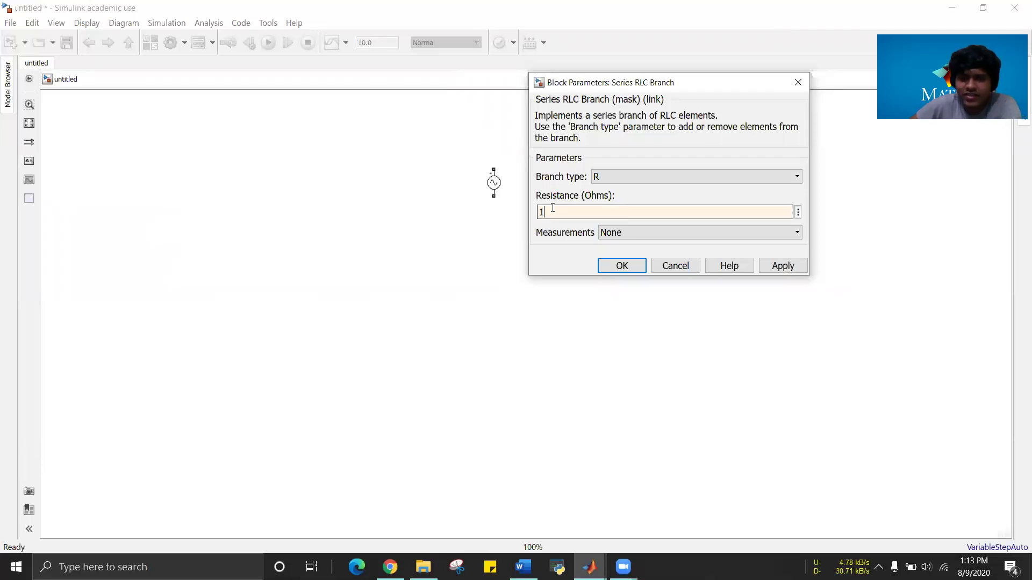
left_click(613, 266)
left_click_drag(499, 188, 211, 289)
left_click_drag(605, 180, 329, 247)
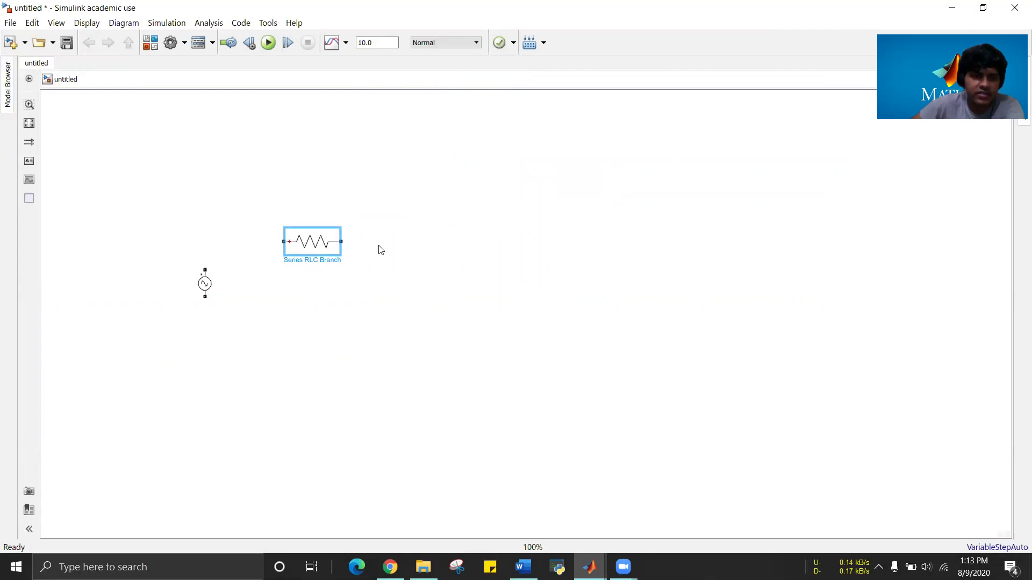
Add a Current Measurement block from the Fundamental Blocks Measurements library, placing it beyond the resistor
left_click(151, 43)
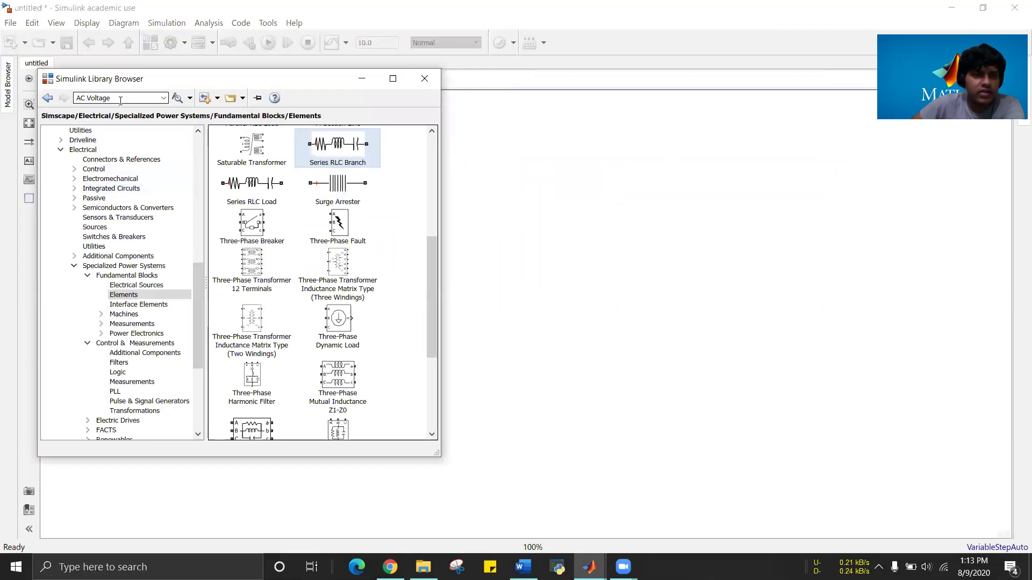
left_click(150, 324)
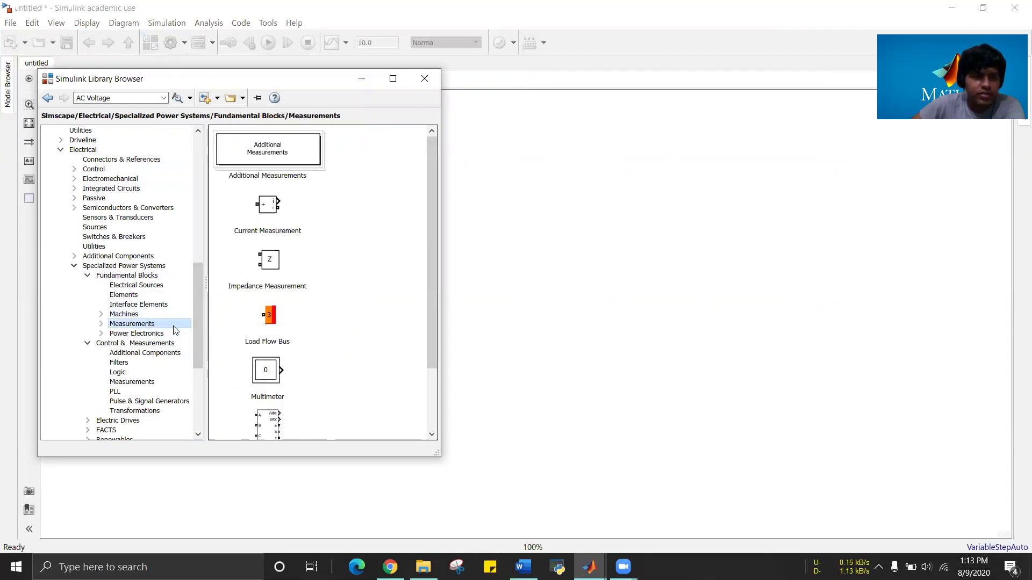
left_click_drag(261, 209, 520, 245)
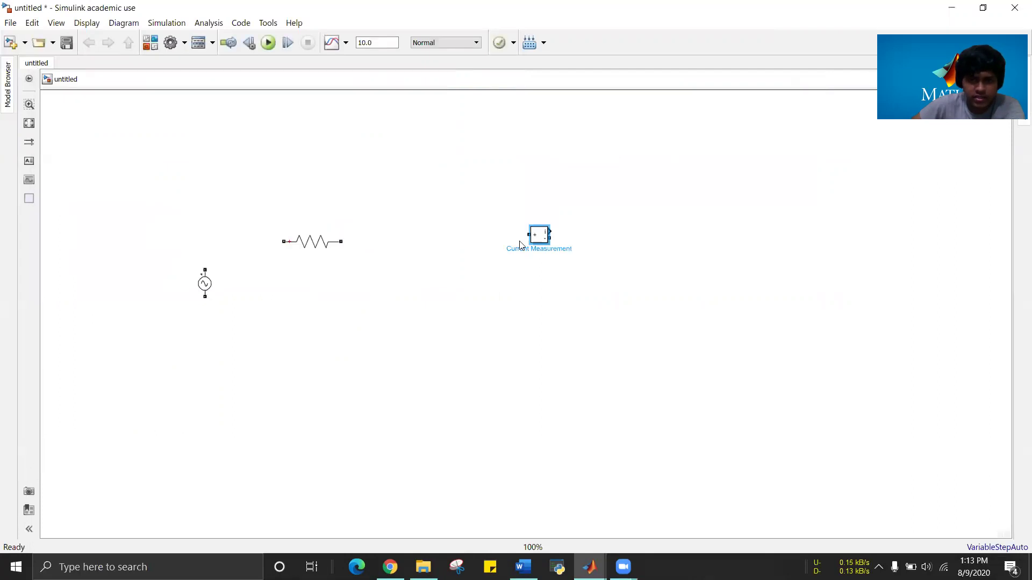
Add a Voltage Measurement block from the same Measurements library, placing it below the Current Measurement block
left_click(150, 43)
left_click_drag(432, 300, 432, 392)
left_click_drag(279, 411, 583, 345)
left_click(585, 352)
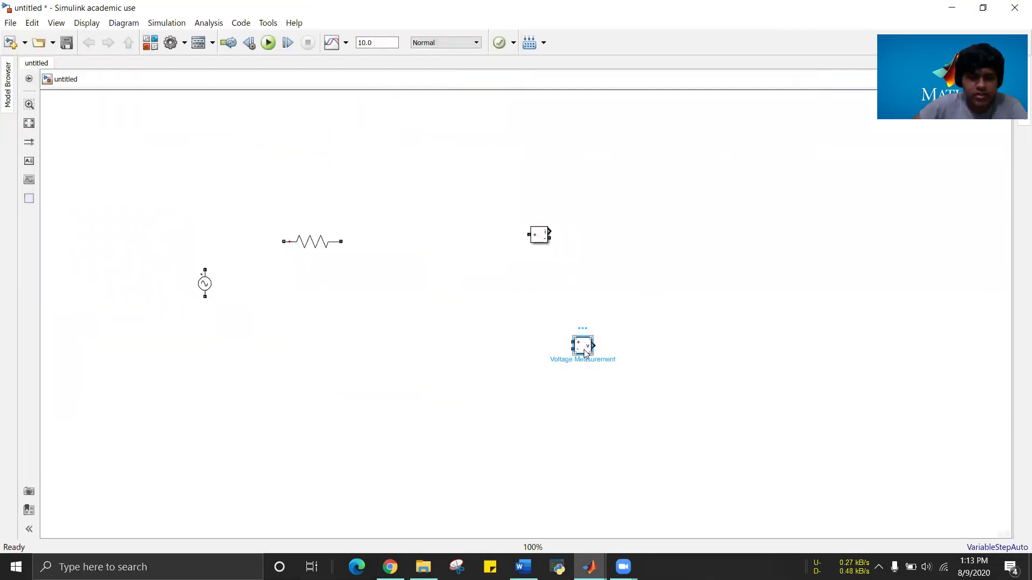
Duplicate the Voltage Measurement block, place the copy below the resistor, and shift the resistor and AC source toward the measurement blocks
key("ctrl+c")
key("ctrl+v")
left_click_drag(591, 360, 346, 353)
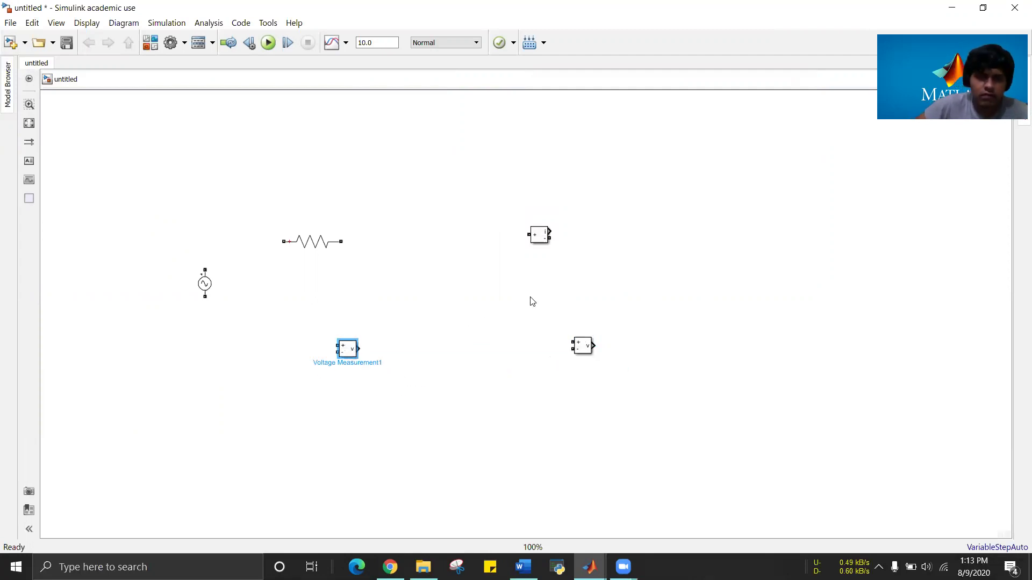
left_click_drag(313, 241, 387, 235)
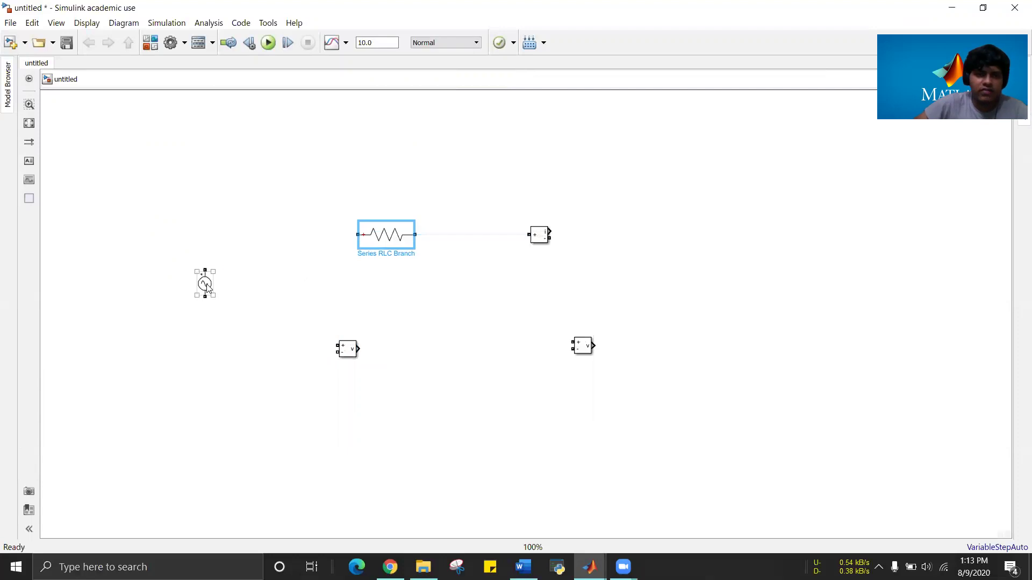
left_click_drag(207, 290, 307, 290)
Search the block library for thyristor and add the Specialized Power Systems Thyristor block above the resistor
left_click(150, 42)
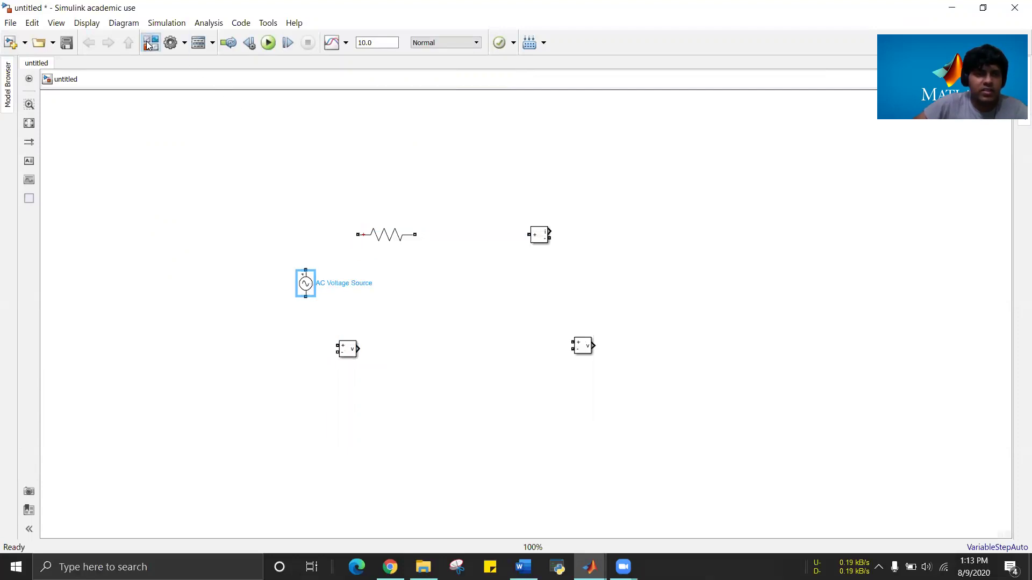
left_click(128, 99)
type("thy")
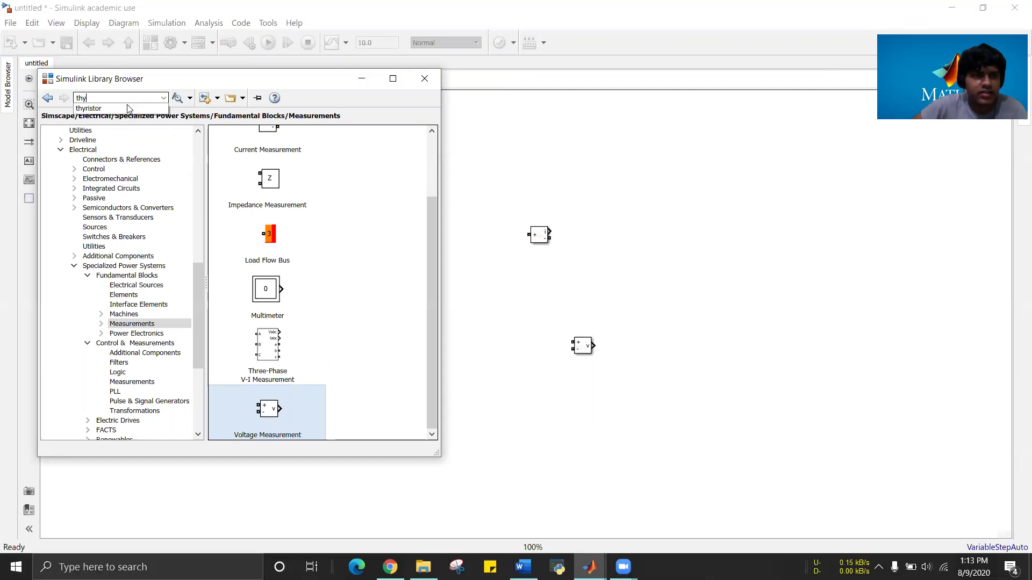
left_click(108, 108)
left_click(177, 97)
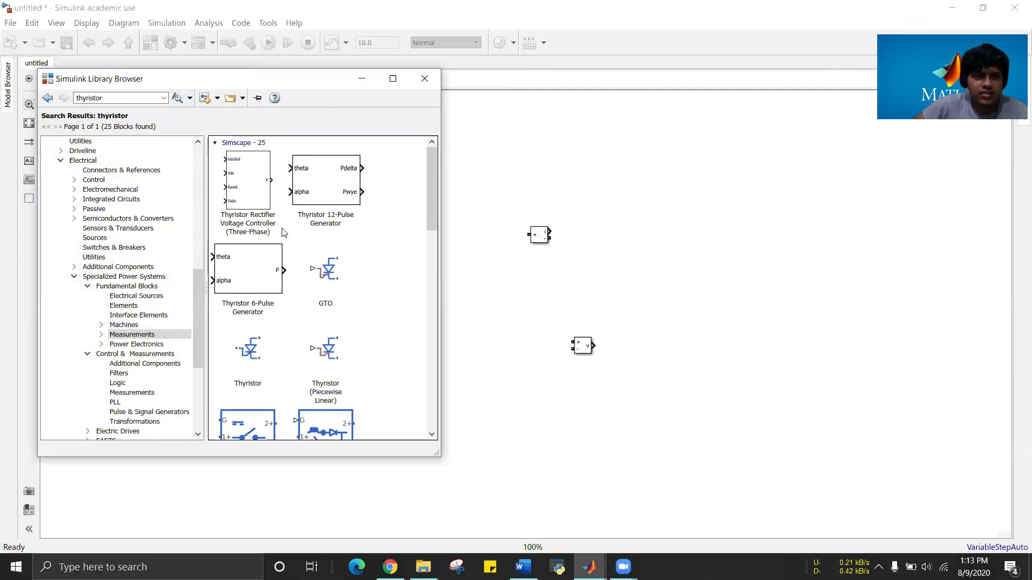
scroll(301, 253, "down", 10)
scroll(327, 272, "up", 1)
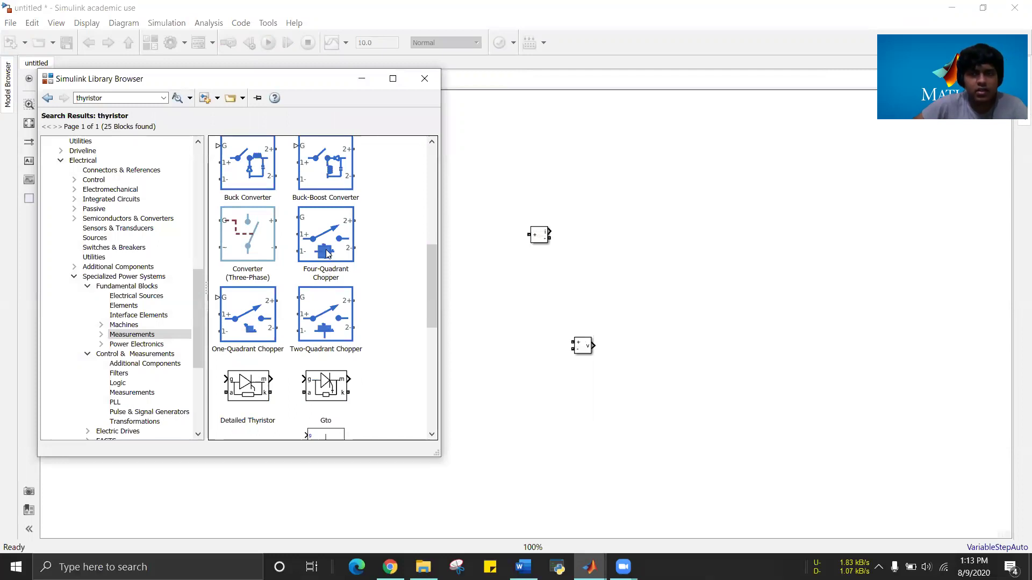
mouse_move(327, 252)
scroll(285, 272, "down", 3)
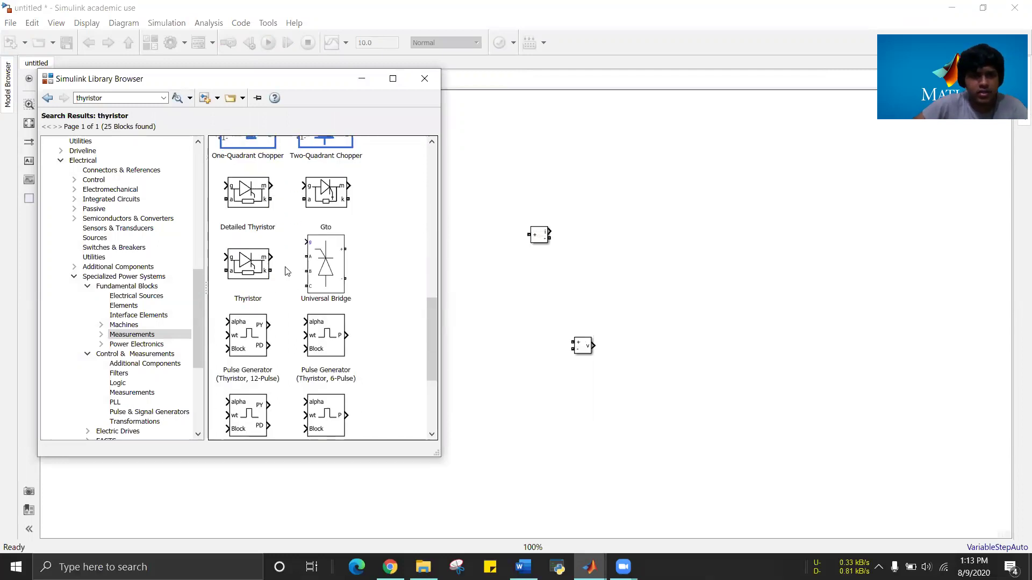
left_click_drag(249, 274, 315, 201)
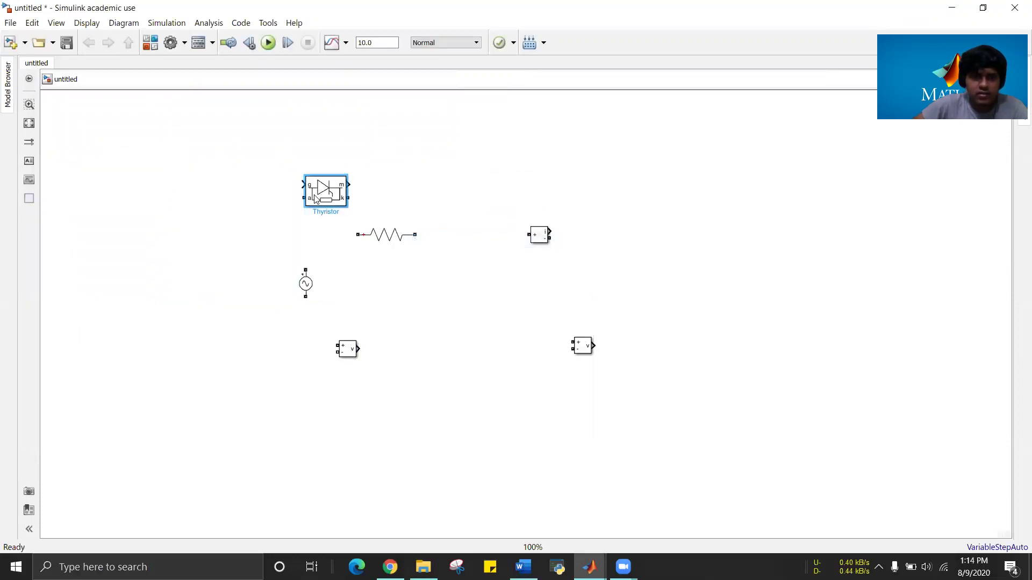
Rearrange the blocks so the thyristor sits just above the AC source and the resistor stands near the Current Measurement block
left_click_drag(305, 283, 271, 280)
left_click_drag(318, 197, 304, 234)
left_click_drag(375, 238, 450, 252)
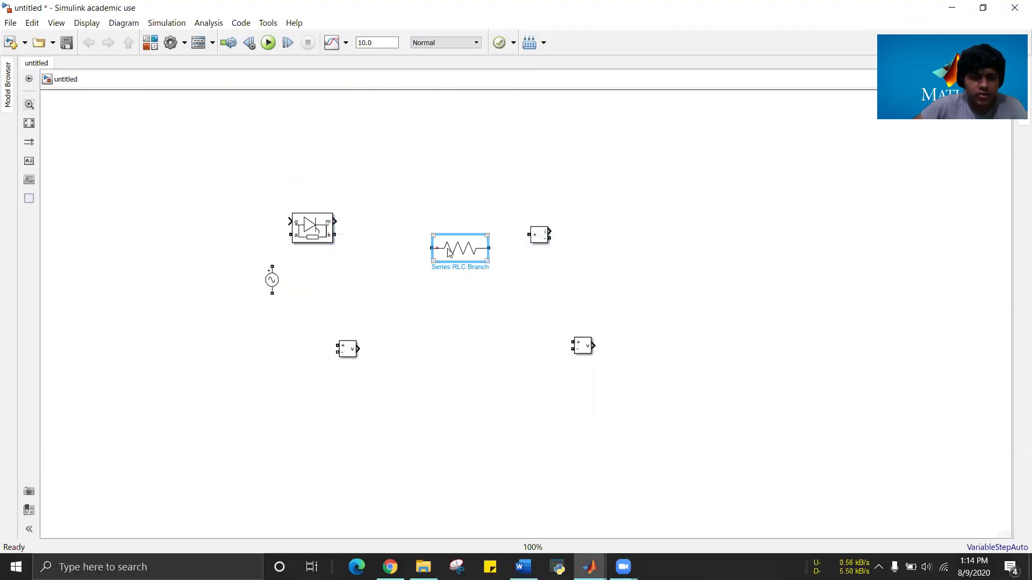
Rotate the resistor block clockwise so it stands vertically, and lower it slightly on the canvas
right_click(445, 252)
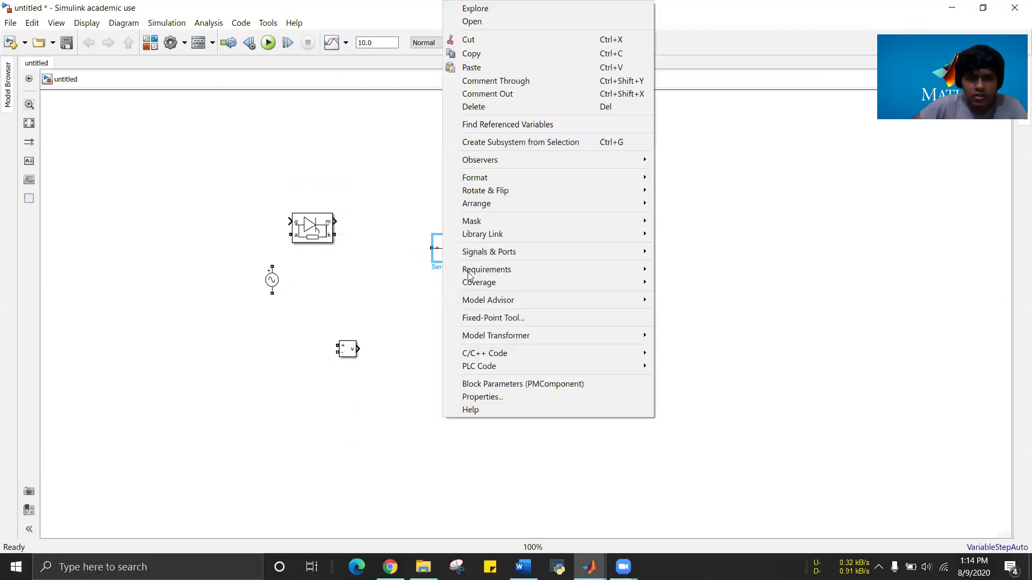
mouse_move(634, 190)
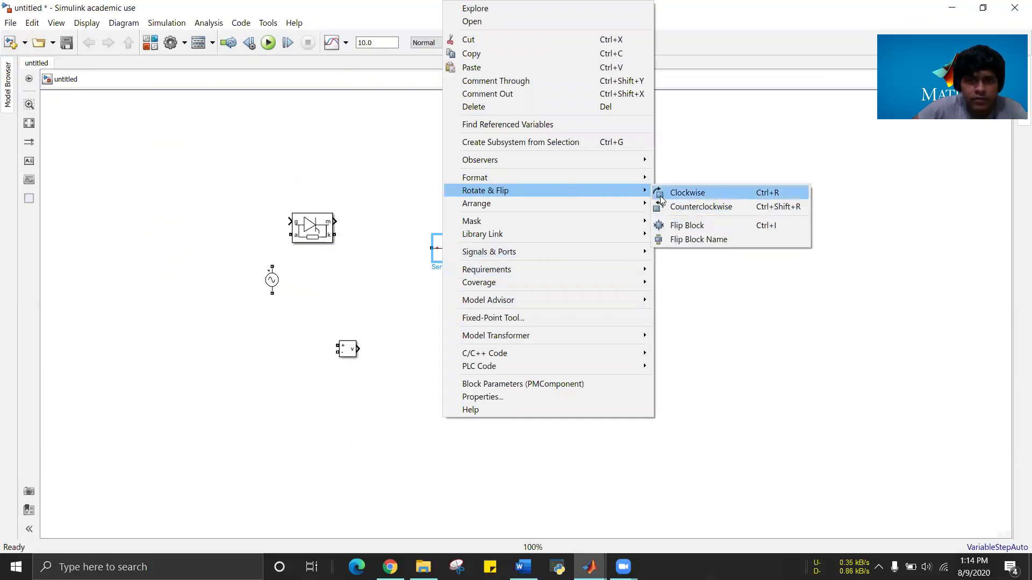
left_click(687, 194)
left_click(456, 297)
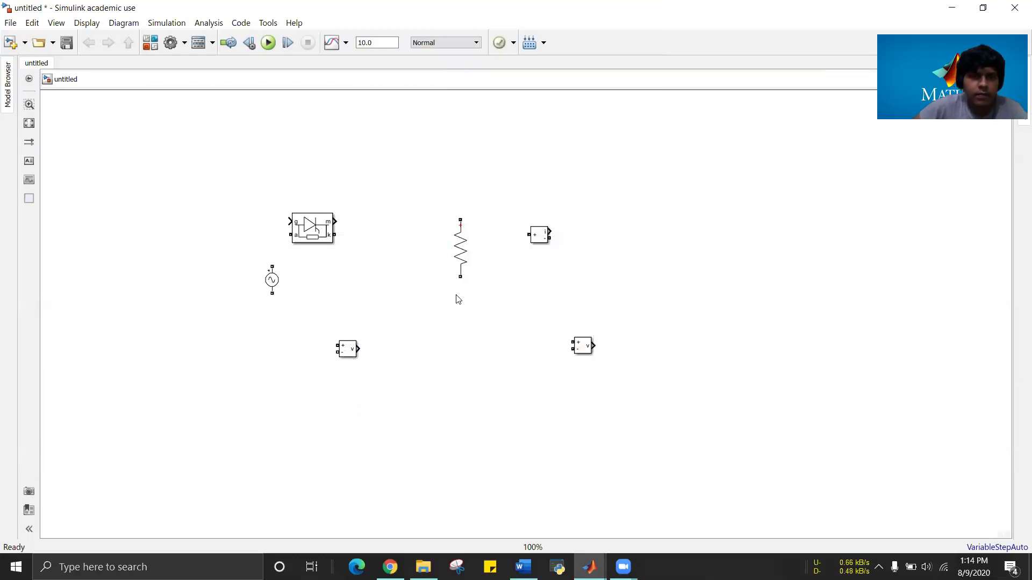
left_click_drag(450, 240, 451, 270)
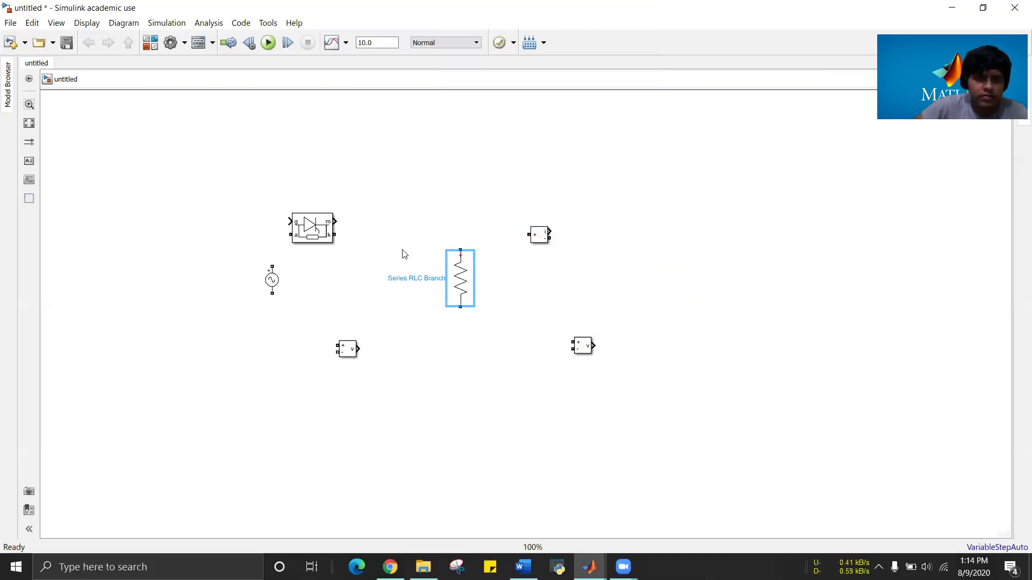
left_click(344, 158)
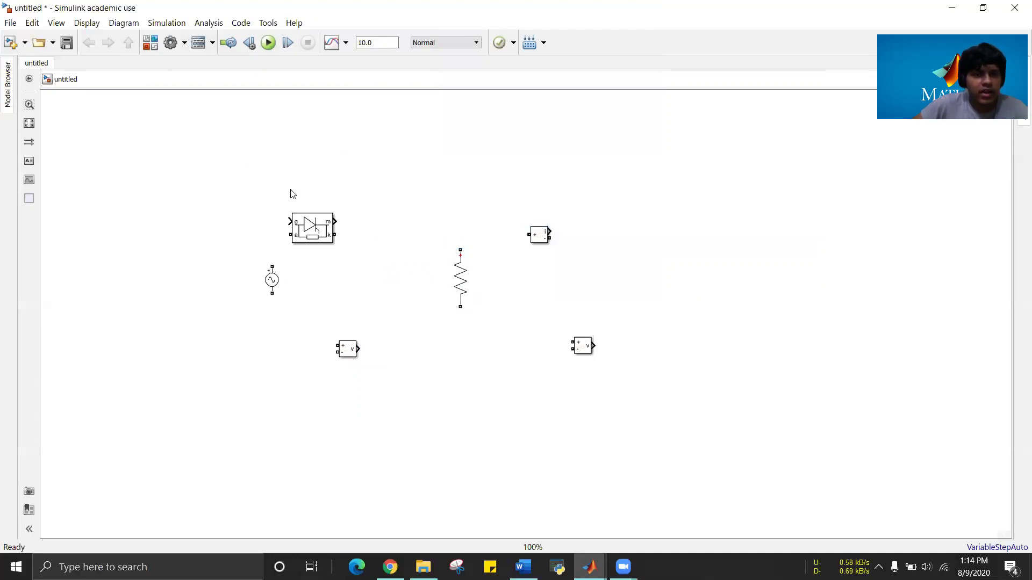
Move the AC source farther from the thyristor, lower the thyristor slightly, and wire the source's positive terminal to the thyristor's anode
left_click_drag(272, 282, 241, 289)
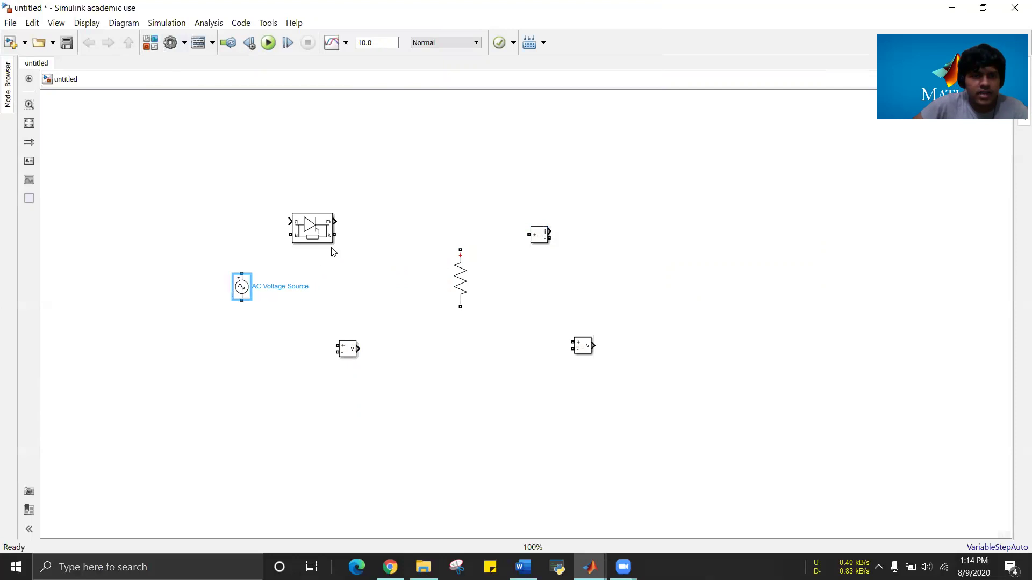
left_click_drag(315, 228, 318, 242)
left_click(246, 266)
left_click(242, 278)
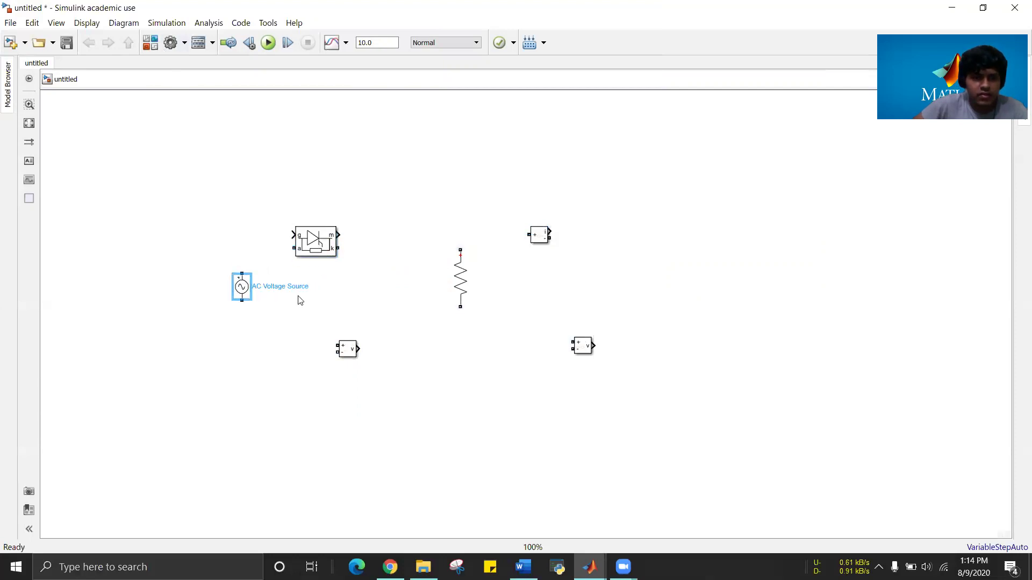
mouse_move(242, 274)
left_mouse_down()
mouse_move(293, 248)
mouse_move(378, 248)
mouse_move(383, 275)
left_mouse_up()
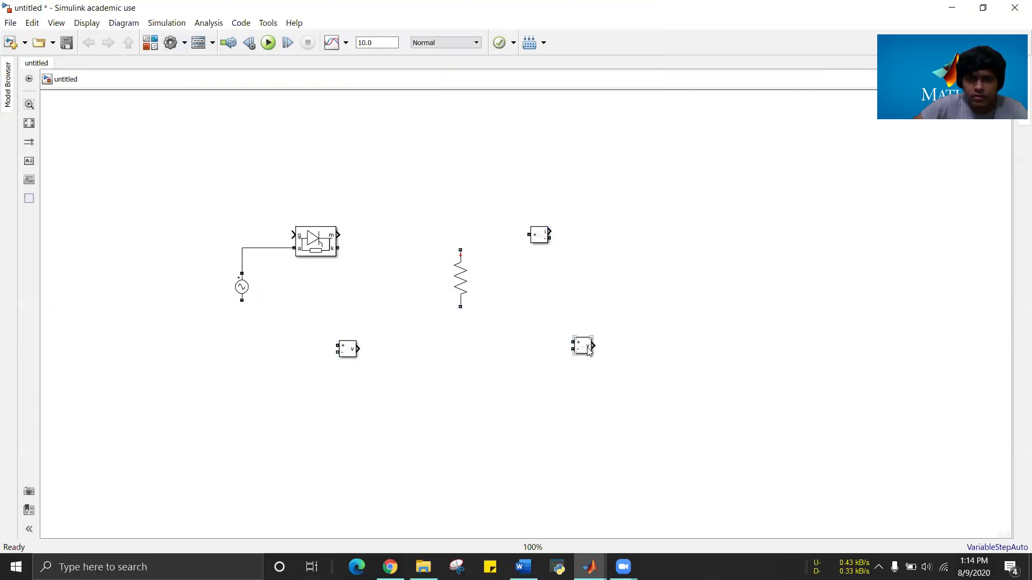
Place the Current Measurement block between thyristor and resistor, wire the three in series, and close the loop back to the AC source
left_click(539, 240)
left_click_drag(546, 239, 481, 282)
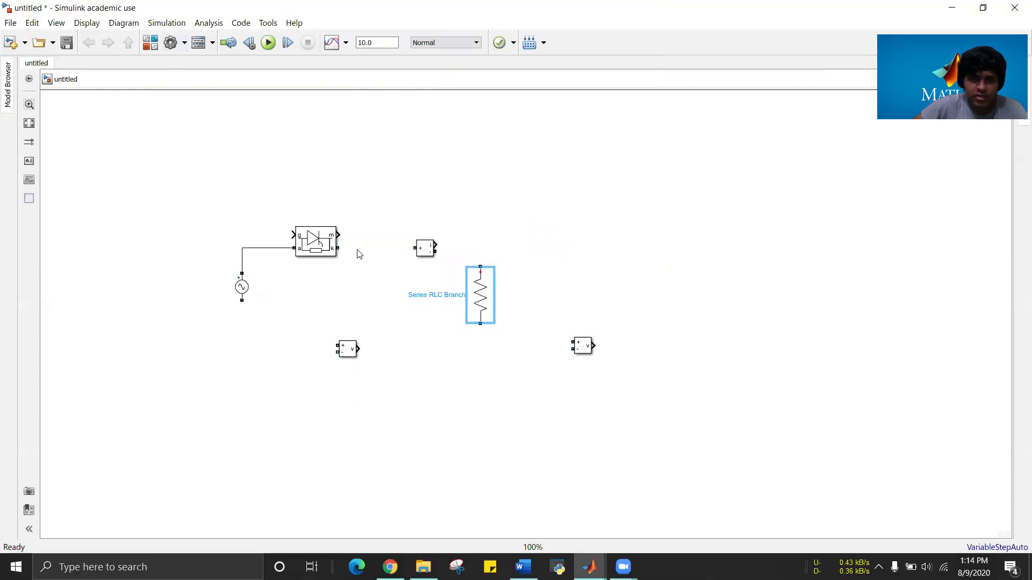
mouse_move(337, 248)
left_mouse_down()
mouse_move(438, 250)
mouse_move(480, 267)
left_mouse_up()
left_click(478, 324)
left_click(584, 344)
left_click_drag(478, 325, 244, 305)
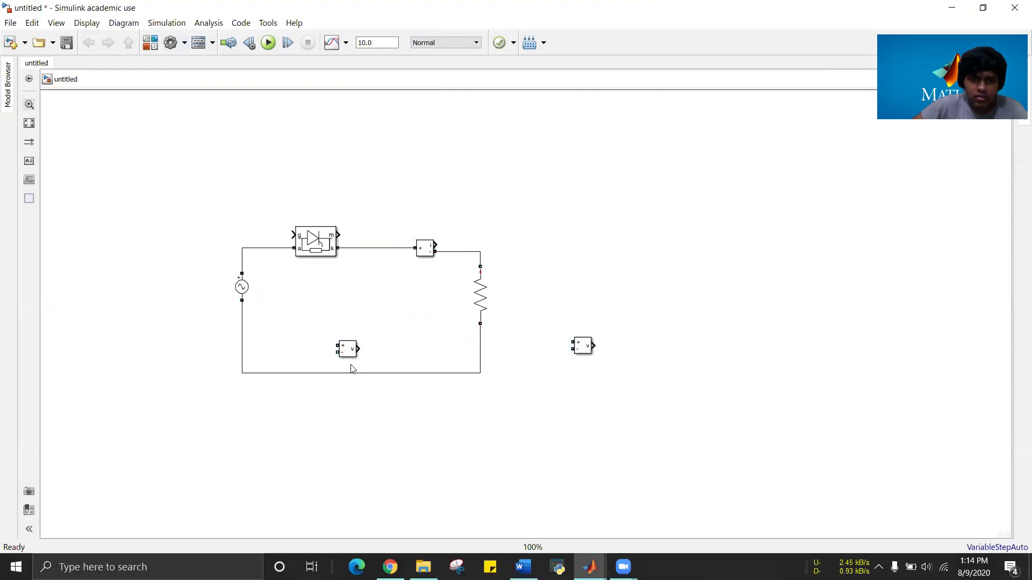
Wire one Voltage Measurement block in parallel with the AC source and the other in parallel with the resistor
mouse_move(346, 344)
left_mouse_down()
mouse_move(178, 270)
mouse_move(180, 285)
mouse_move(168, 260)
mouse_move(241, 266)
left_mouse_up()
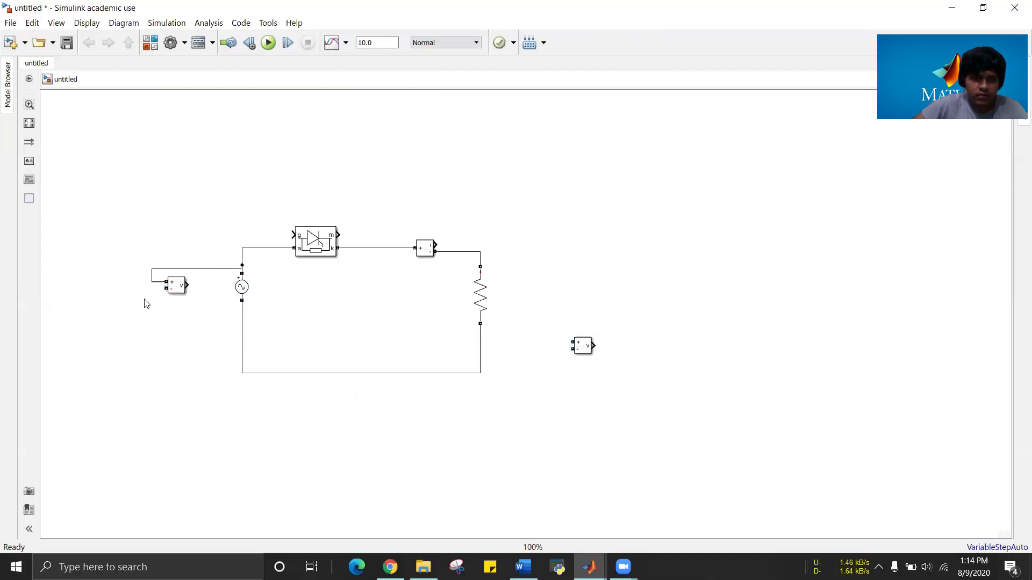
left_click_drag(165, 289, 241, 335)
left_click_drag(583, 346, 559, 294)
left_click_drag(480, 299, 484, 307)
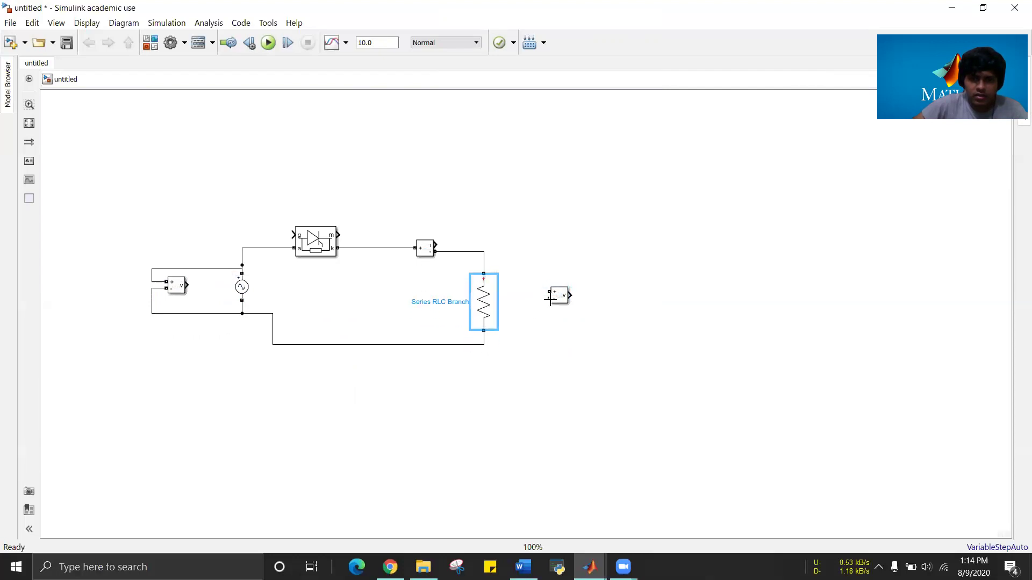
mouse_move(549, 298)
left_mouse_down()
mouse_move(518, 330)
mouse_move(484, 338)
left_mouse_up()
left_click(548, 295)
left_click_drag(549, 292, 484, 257)
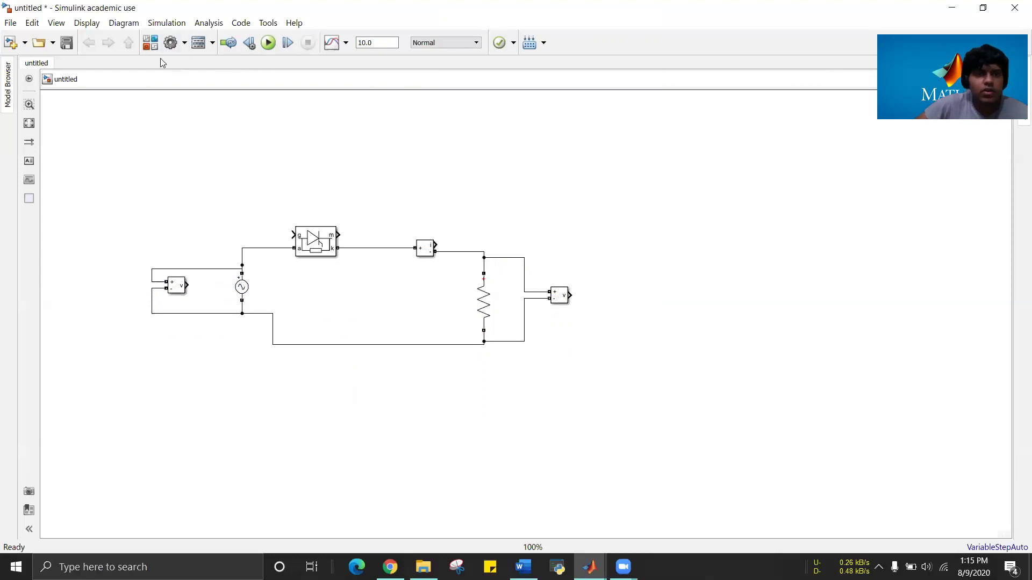
Add a Scope block from the Simulink Sinks library and connect it to the output of the resistor's Voltage Measurement block
left_click(153, 46)
double_click(128, 102)
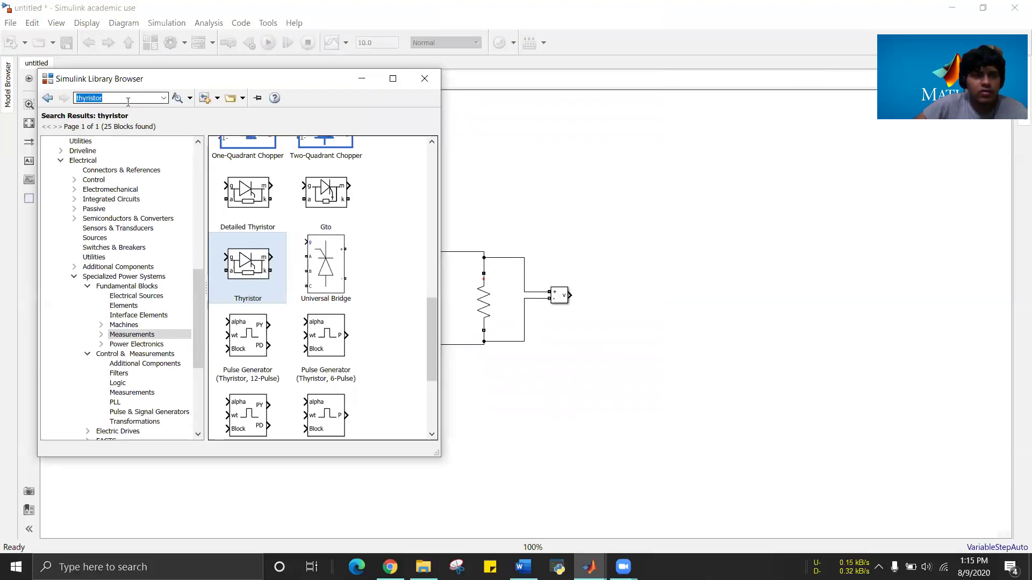
type("sc")
key("BackSpace")
key("BackSpace")
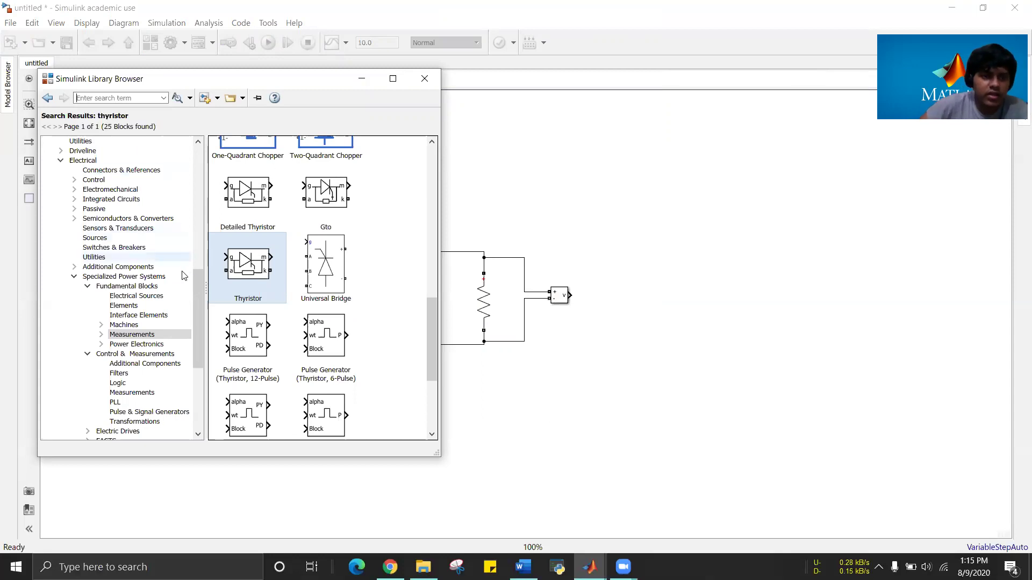
left_click_drag(201, 291, 201, 164)
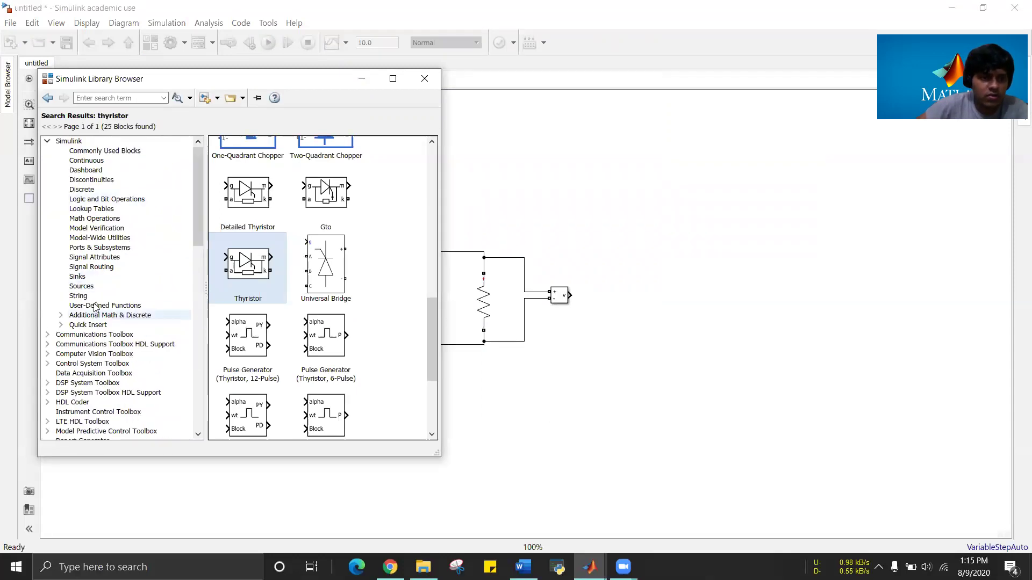
left_click(90, 277)
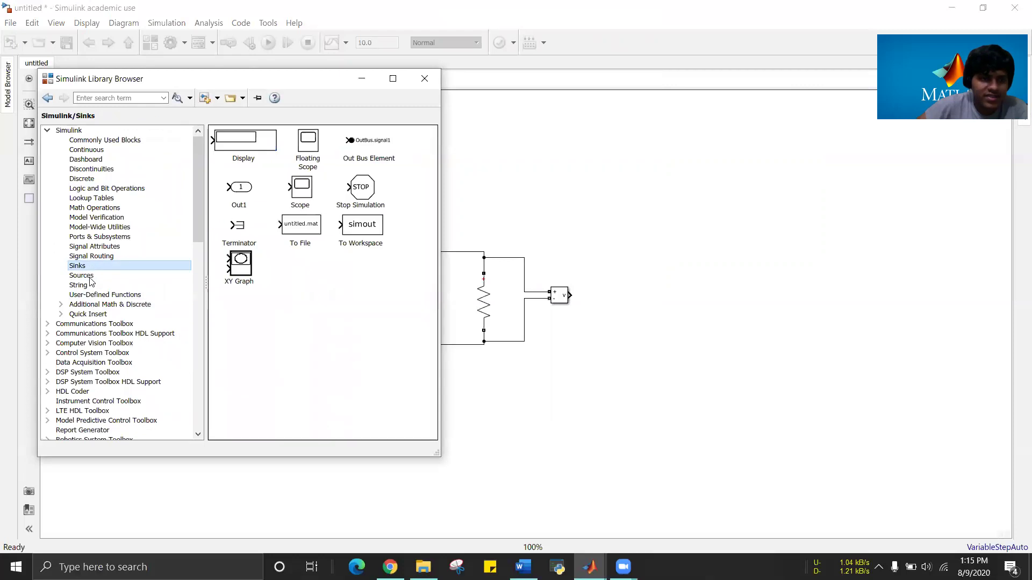
left_click_drag(304, 196, 637, 303)
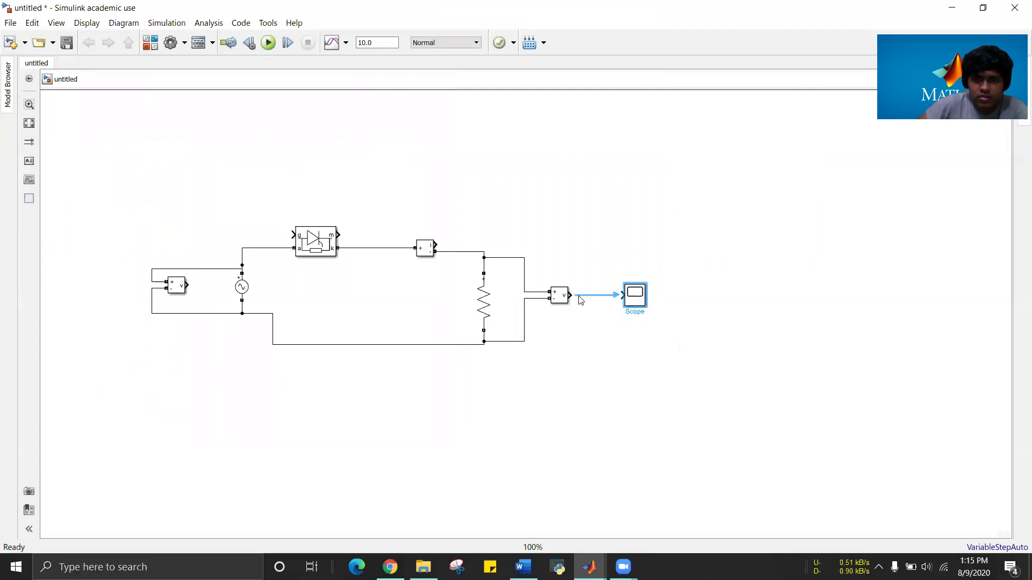
left_click(600, 296)
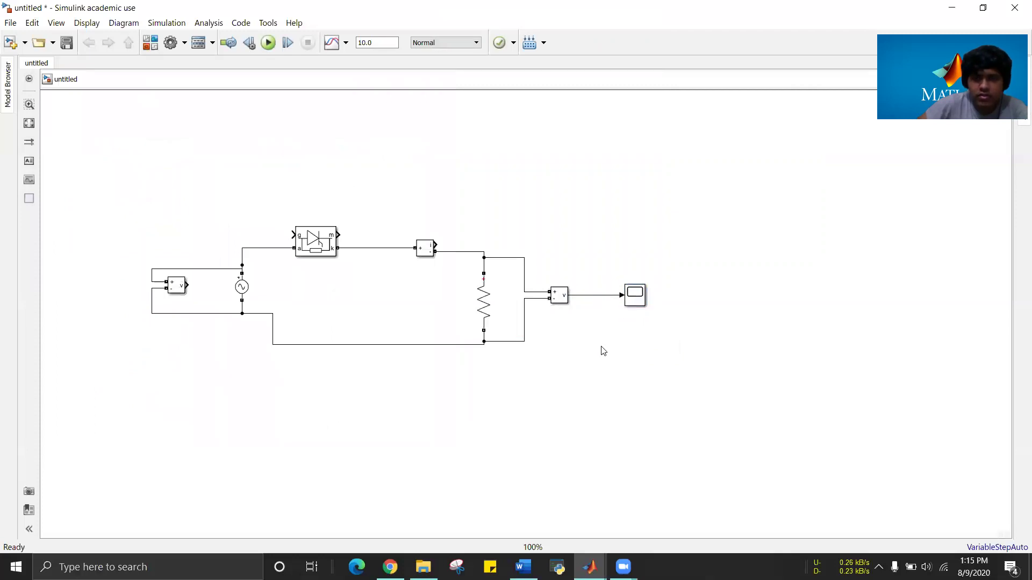
Add a Display block from the Sinks library above the Scope and branch it off the resistor voltage signal
left_click(150, 48)
mouse_move(243, 141)
left_mouse_down()
mouse_move(449, 150)
mouse_move(637, 230)
mouse_move(596, 221)
mouse_move(588, 295)
left_mouse_up()
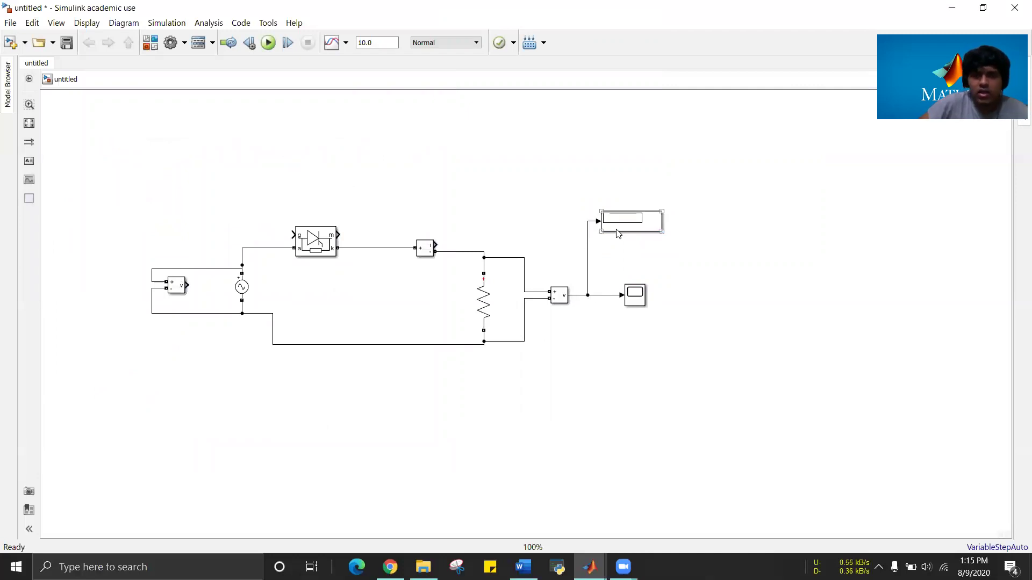
left_click_drag(618, 232, 648, 231)
left_click(647, 231)
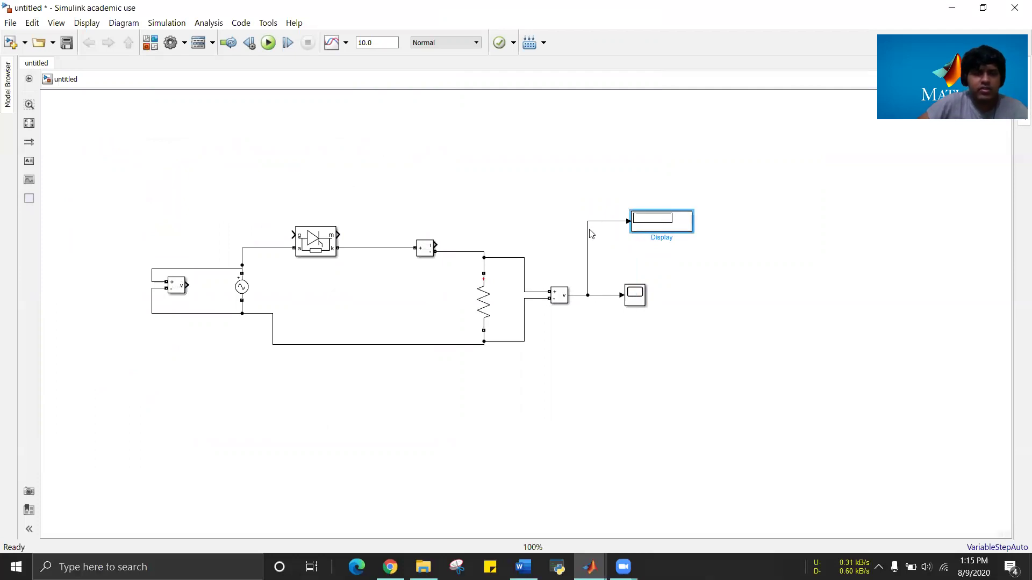
Search the library for a Pulse Generator, add it above the AC source, and connect it to the thyristor's gate input
left_click(151, 43)
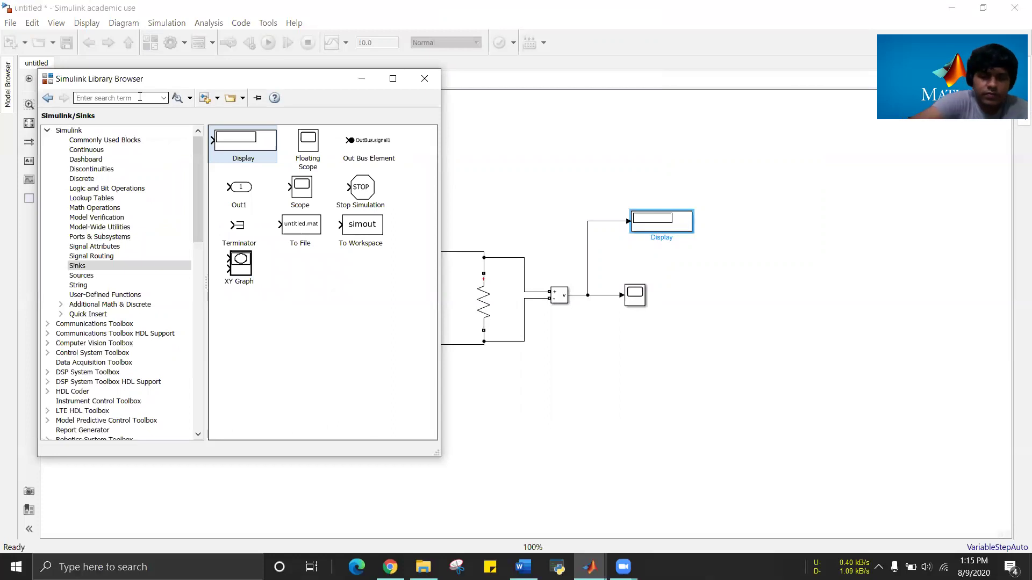
left_click(139, 98)
type("pu")
left_click(114, 108)
left_click(183, 97)
mouse_move(239, 180)
left_mouse_down()
mouse_move(471, 167)
mouse_move(183, 188)
mouse_move(292, 235)
left_mouse_up()
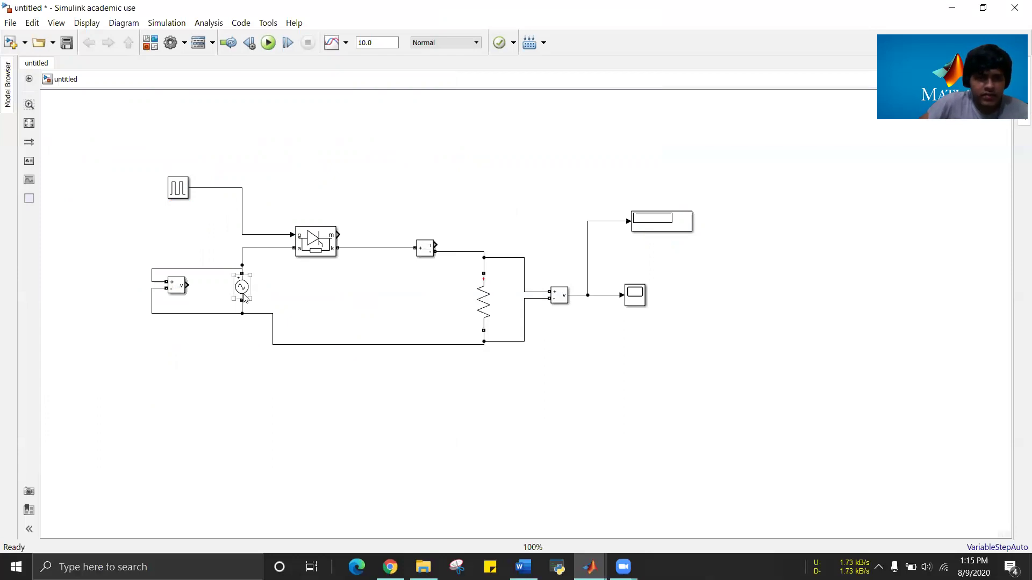
Reroute the return wire below the AC source so its horizontal run lies nearly level with the rest of the line
left_click_drag(253, 314, 254, 344)
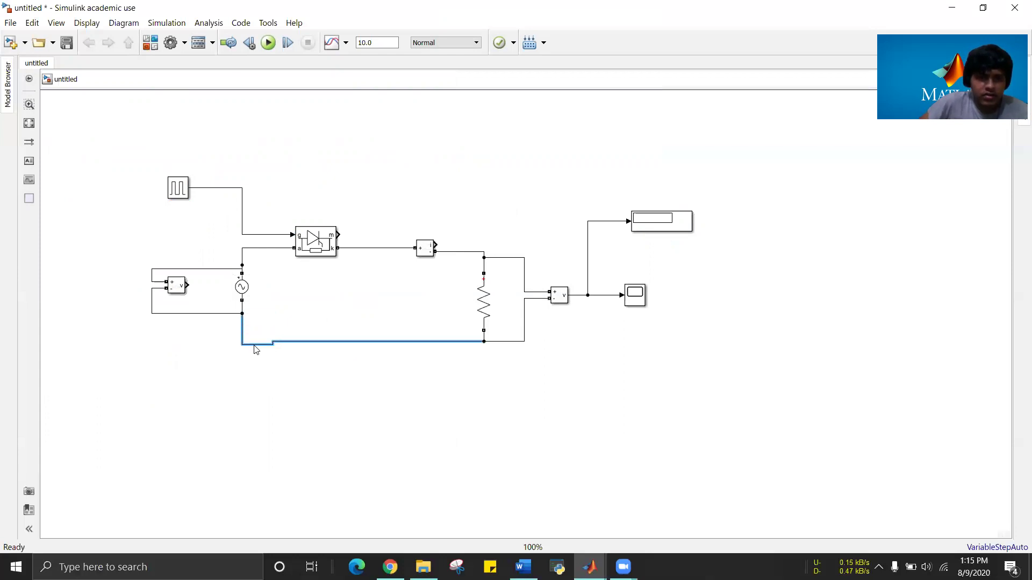
left_click(247, 364)
Set the AC Voltage Source's peak amplitude to 315 V and its frequency to 50 Hz
left_click(243, 294)
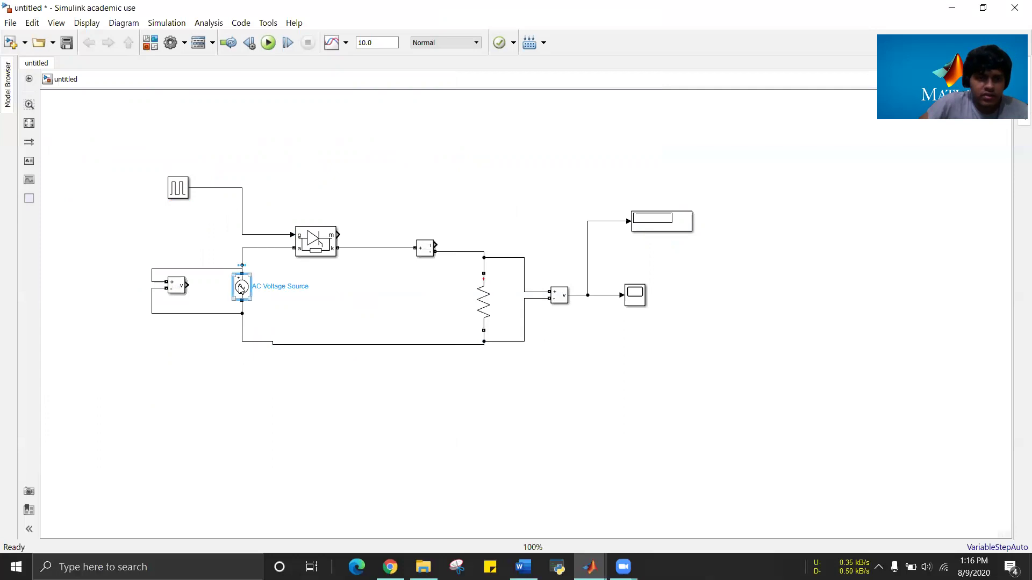
double_click(242, 288)
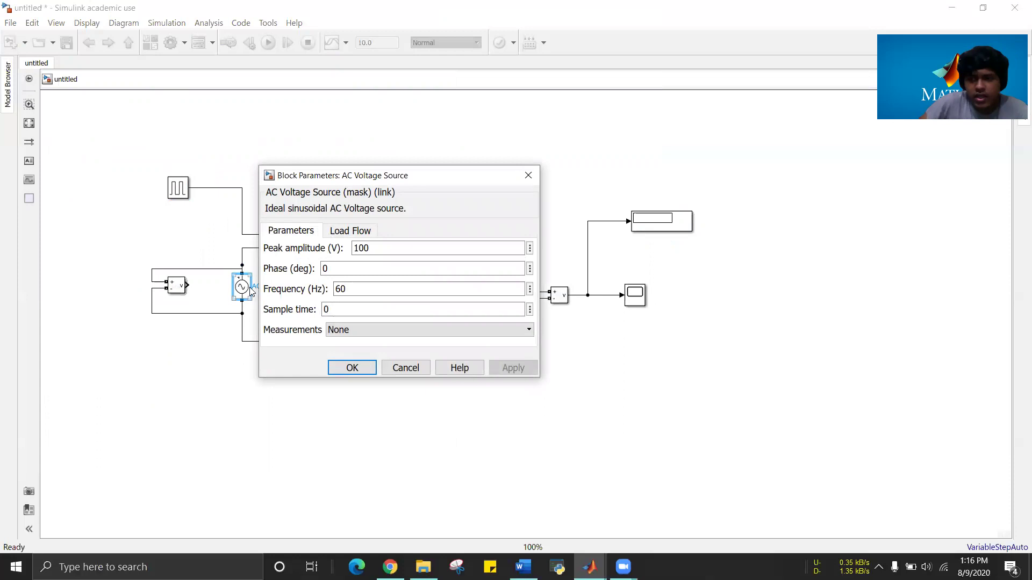
double_click(384, 250)
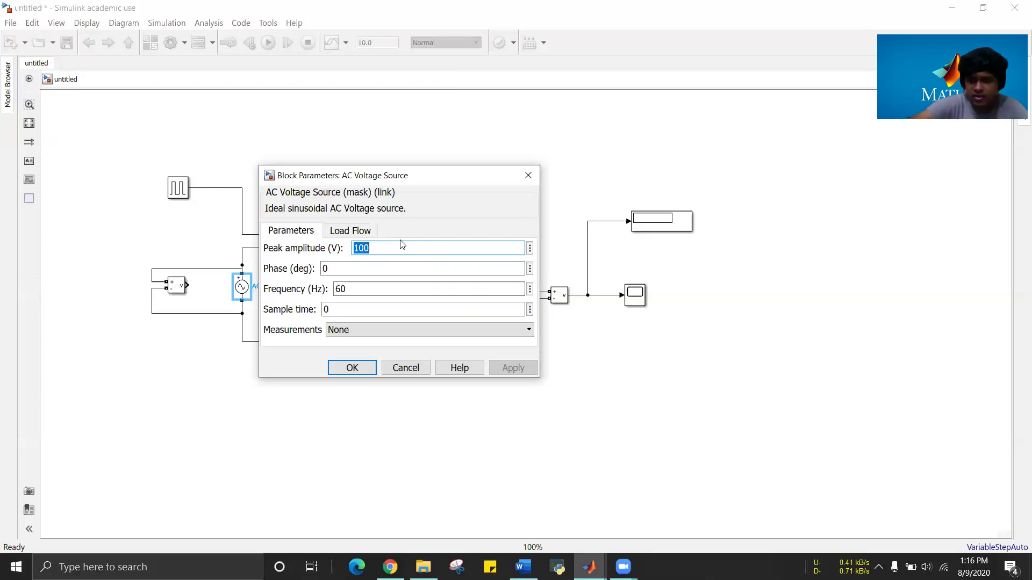
type("315")
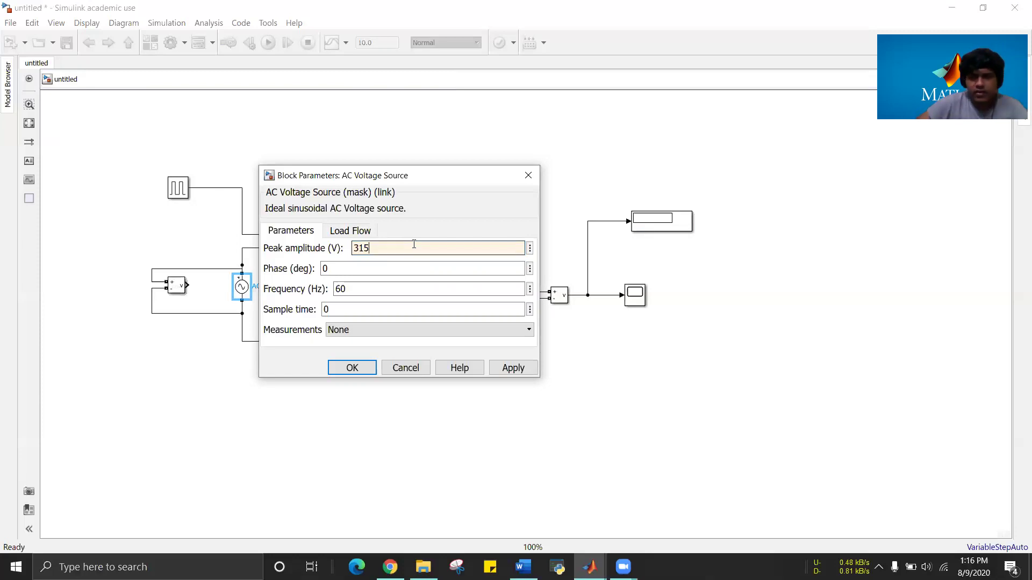
double_click(356, 290)
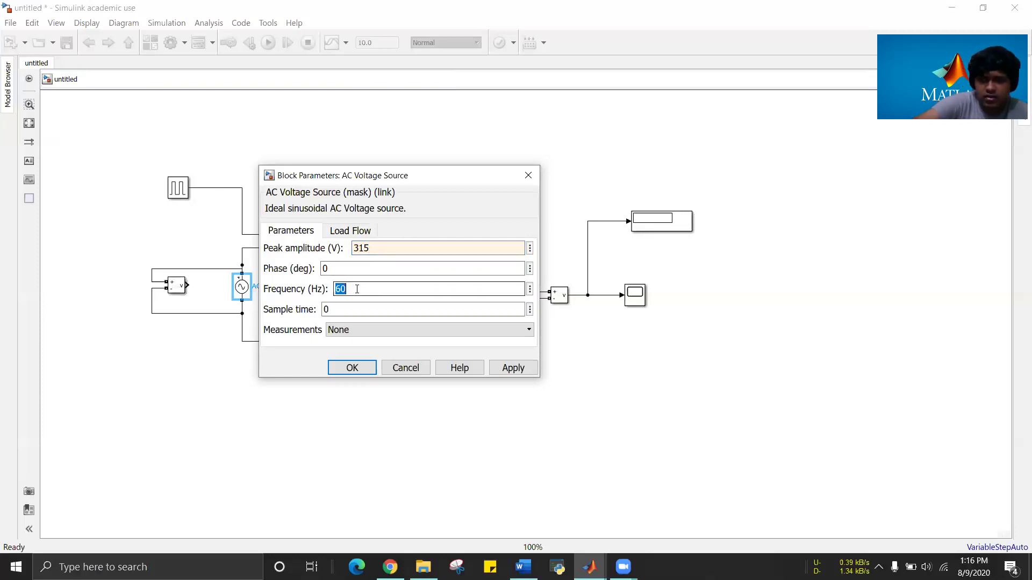
type("50")
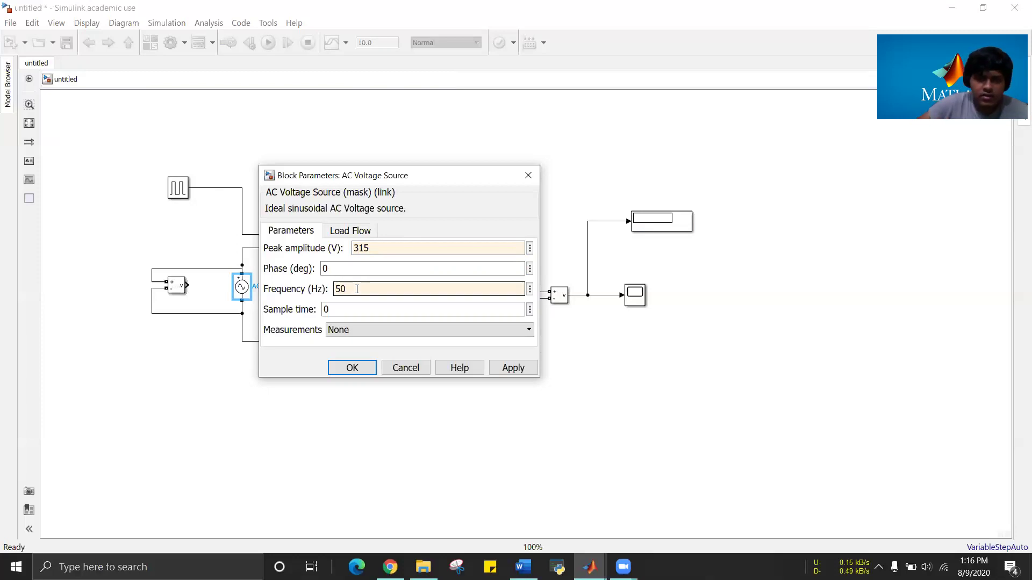
left_click(352, 371)
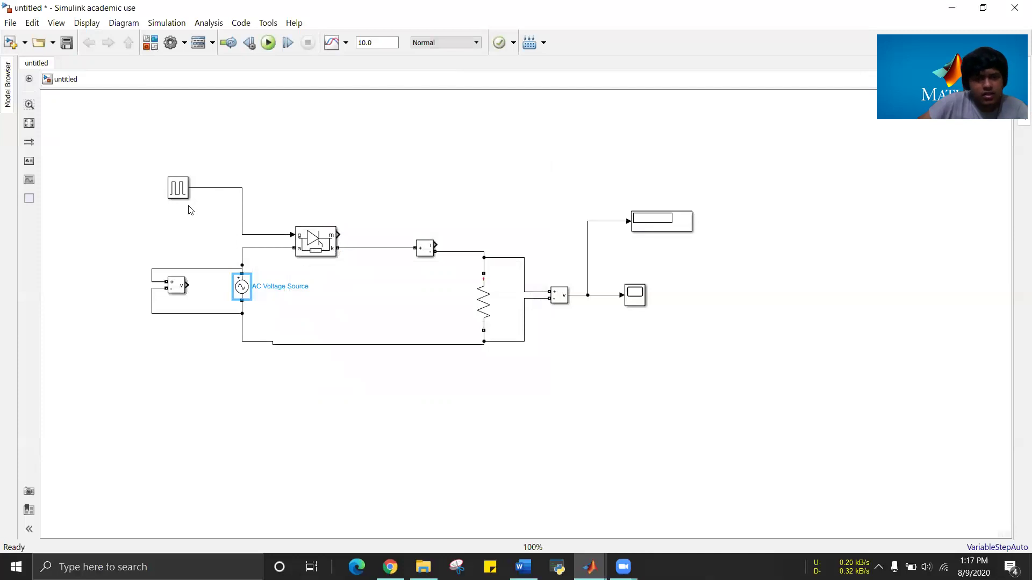
Set the Pulse Generator's amplitude to 10, period to 0.02 s and pulse width to 10% of the period
double_click(177, 191)
double_click(295, 276)
type("10")
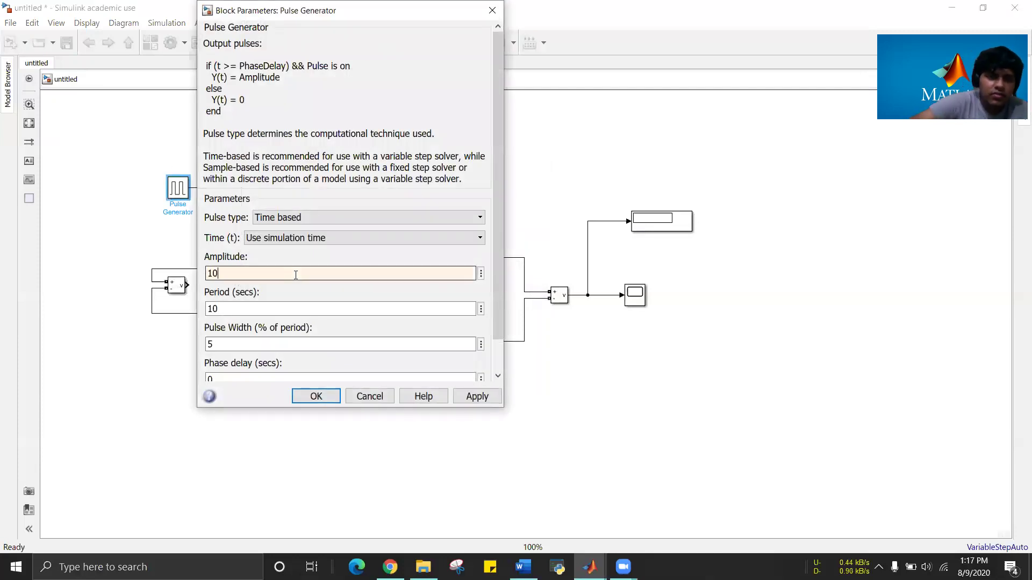
double_click(256, 309)
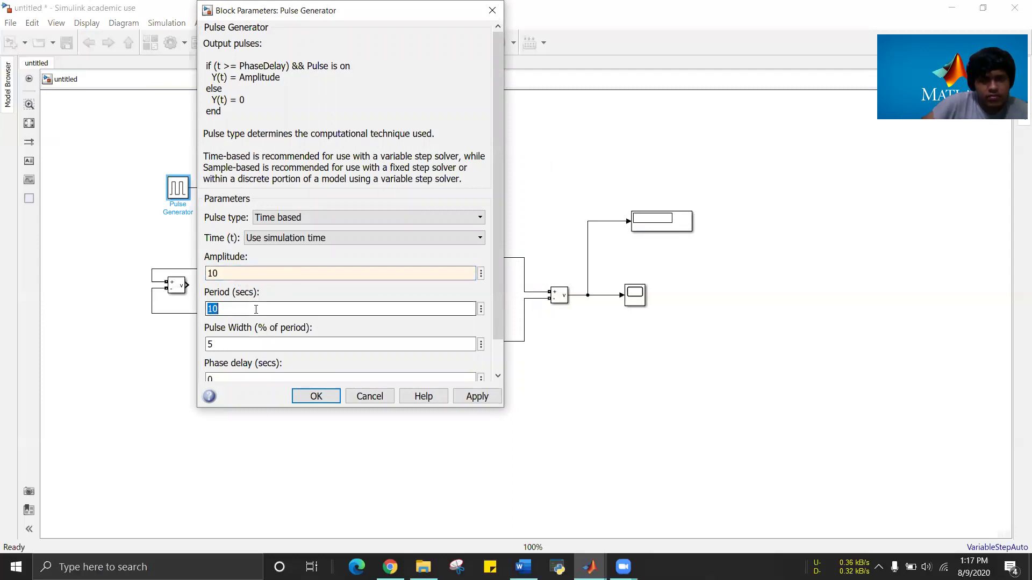
type("0.02")
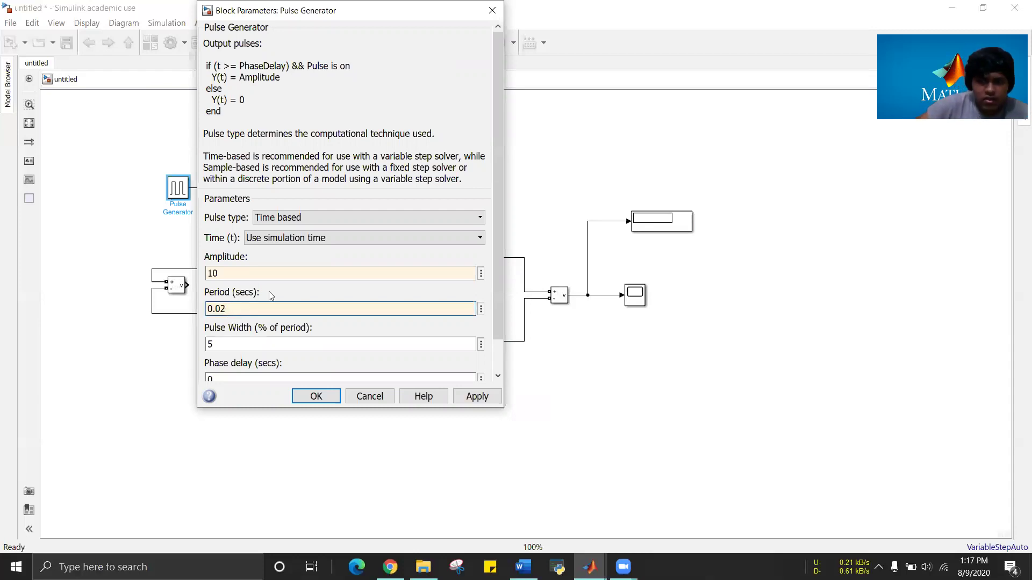
scroll(270, 296, "down", 1)
double_click(245, 303)
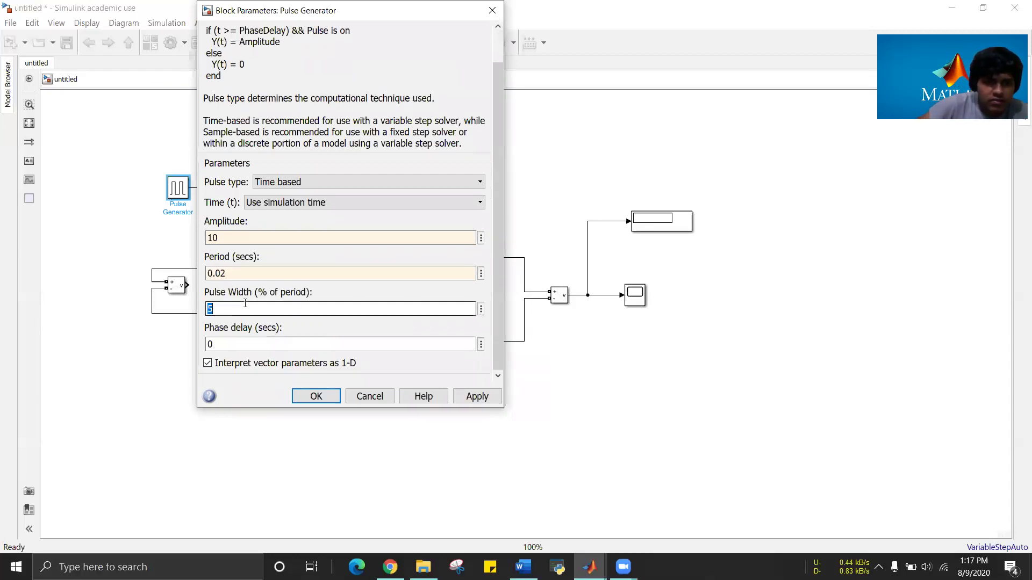
type("10")
Set the Pulse Generator's phase delay to 30*(0.02/360) seconds and apply the parameters
left_click(236, 346)
double_click(235, 347)
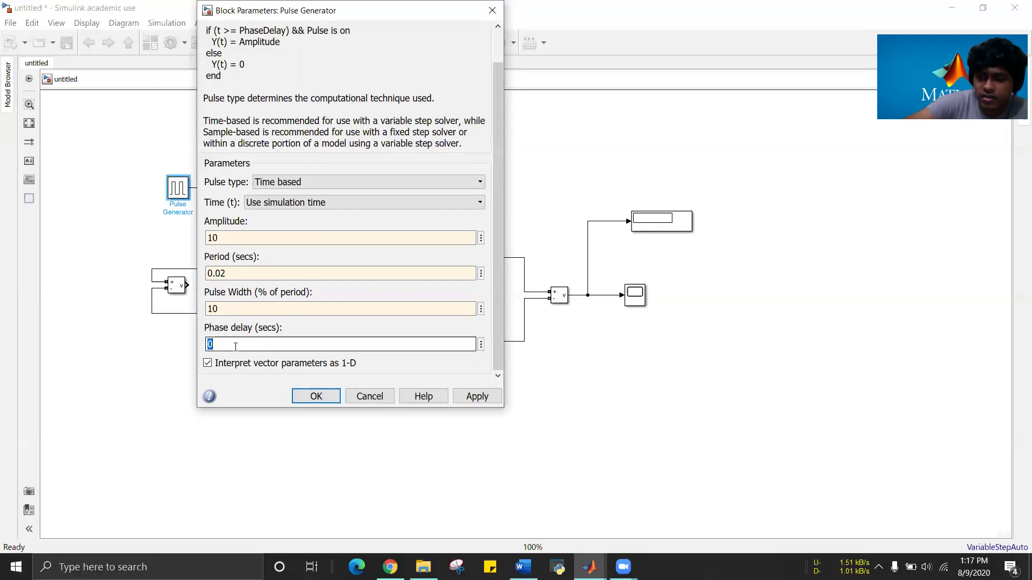
type("30*(0.02")
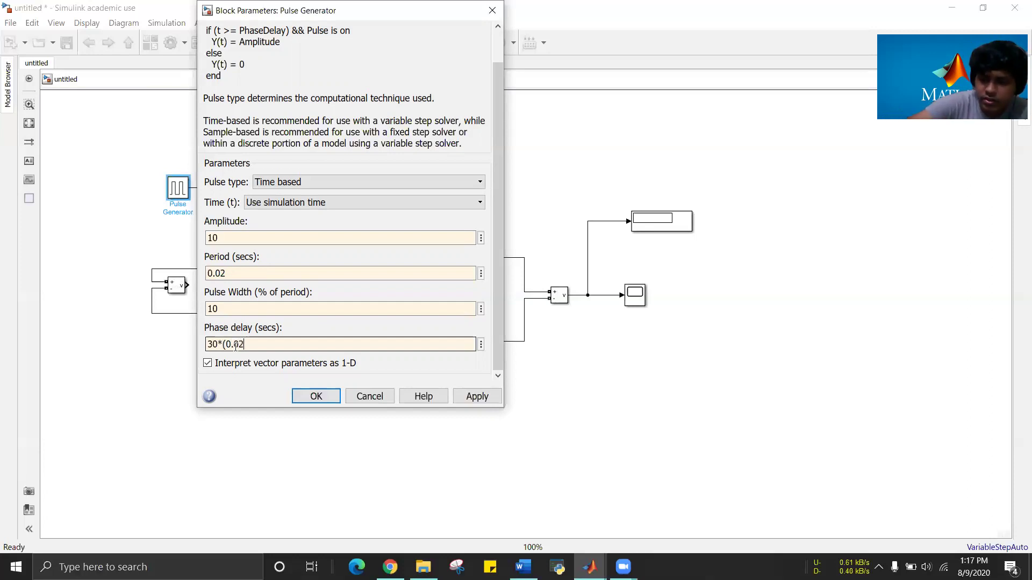
type("/360")
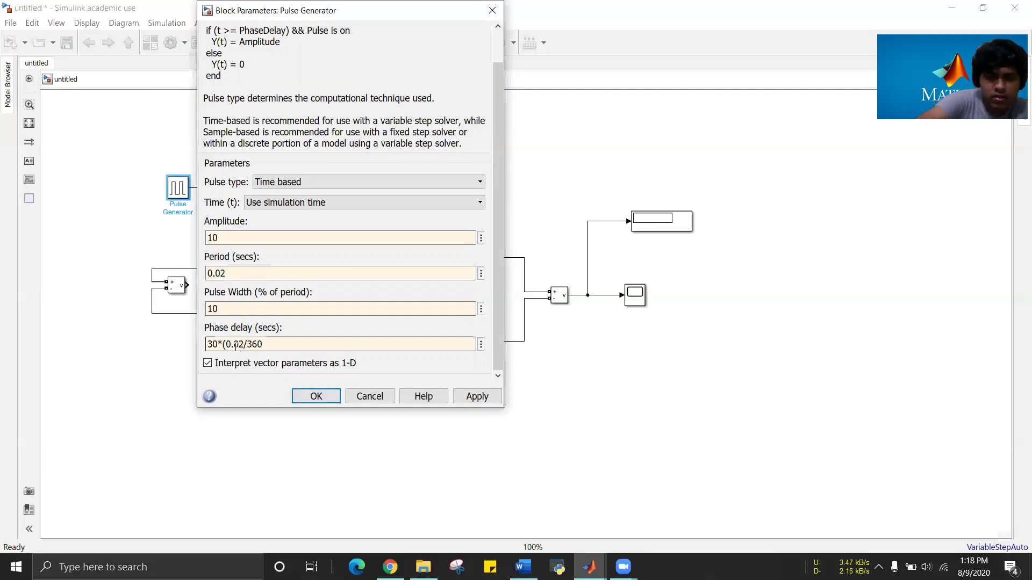
type(")")
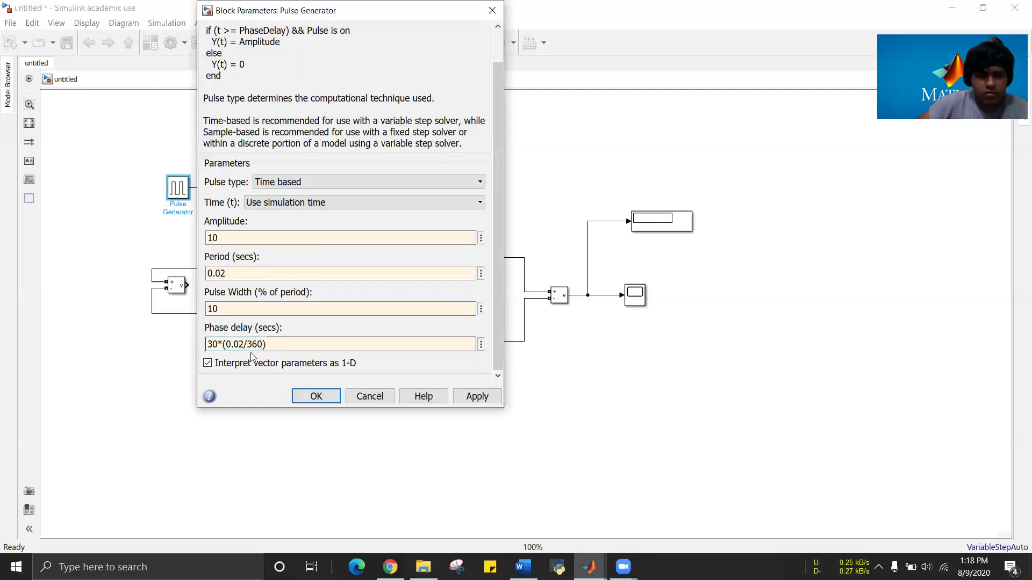
left_click(316, 397)
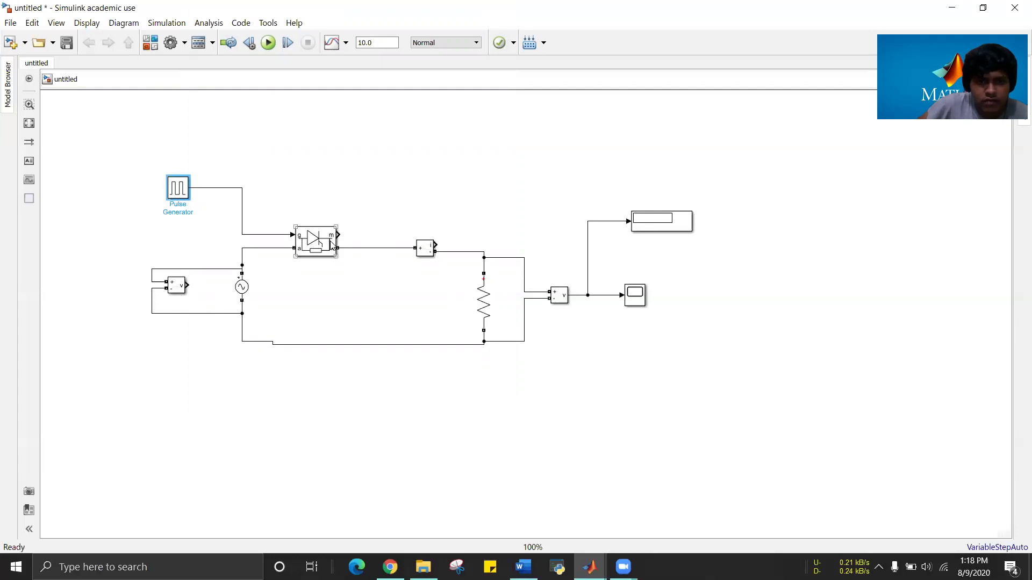
Review the Thyristor's block parameters and move the Scope farther from the resistor's Voltage Measurement block, below its output level
double_click(319, 246)
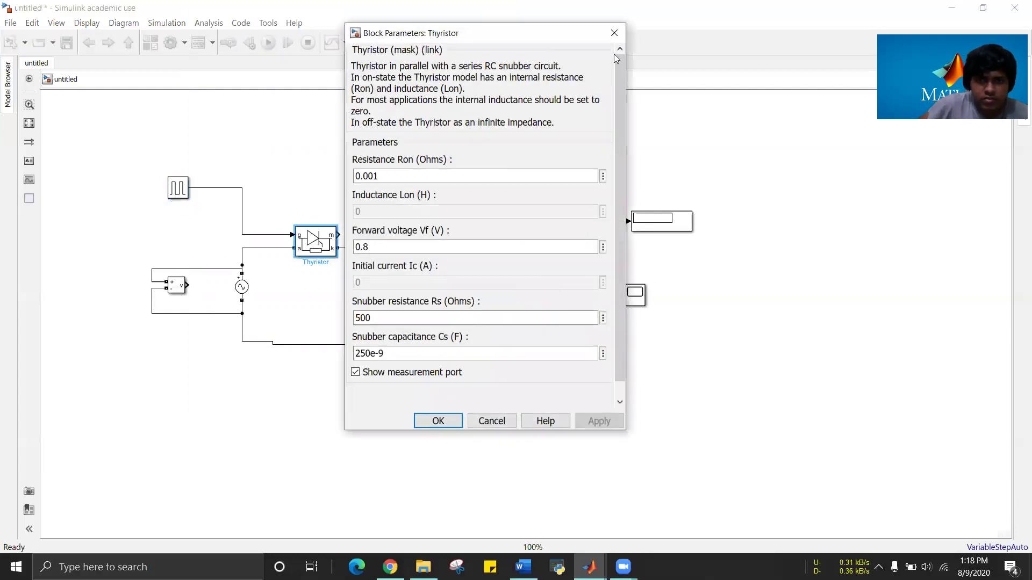
left_click(614, 33)
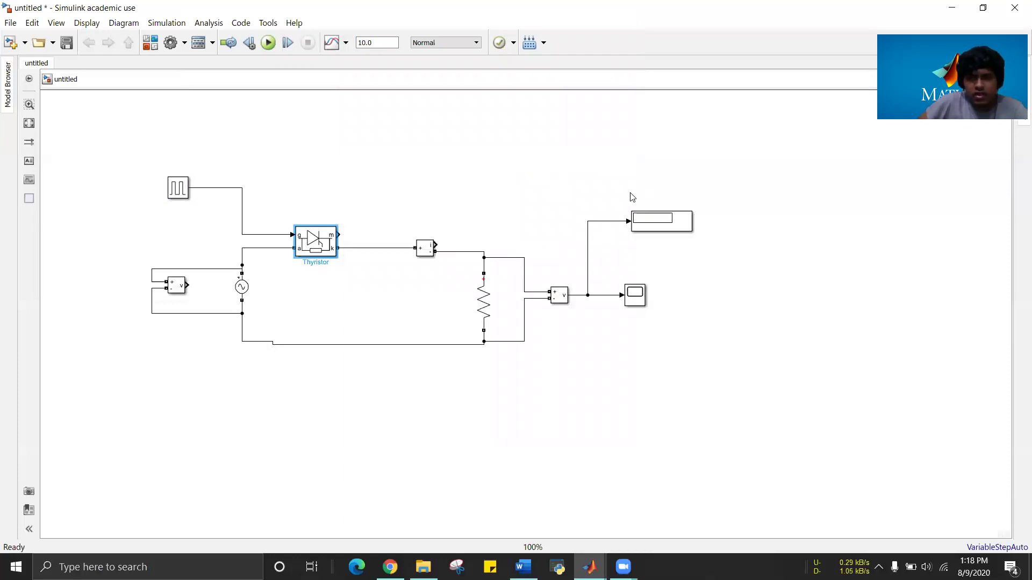
left_click(632, 299)
left_click_drag(632, 299, 677, 327)
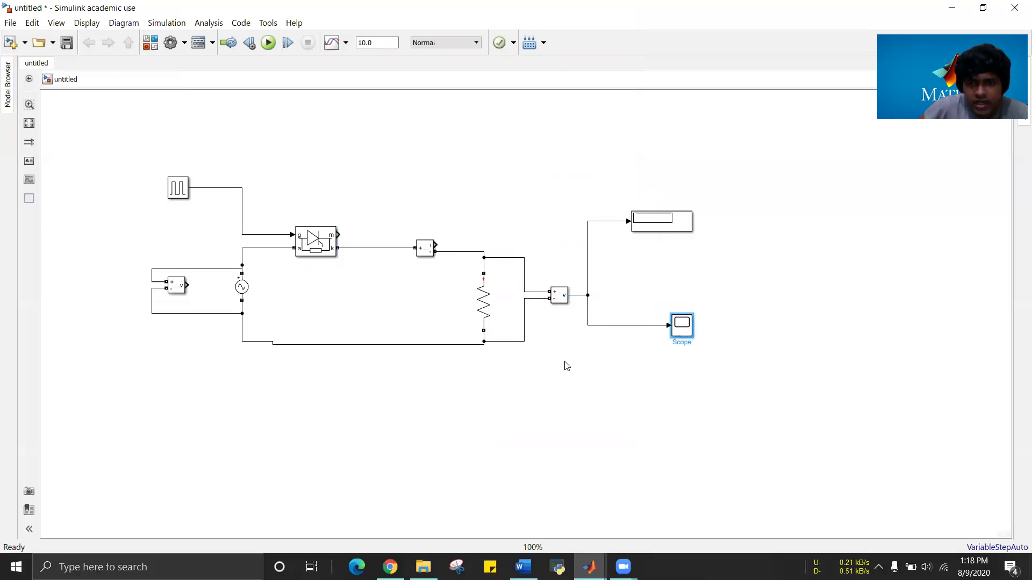
Open the Scope and view its configuration properties
double_click(680, 325)
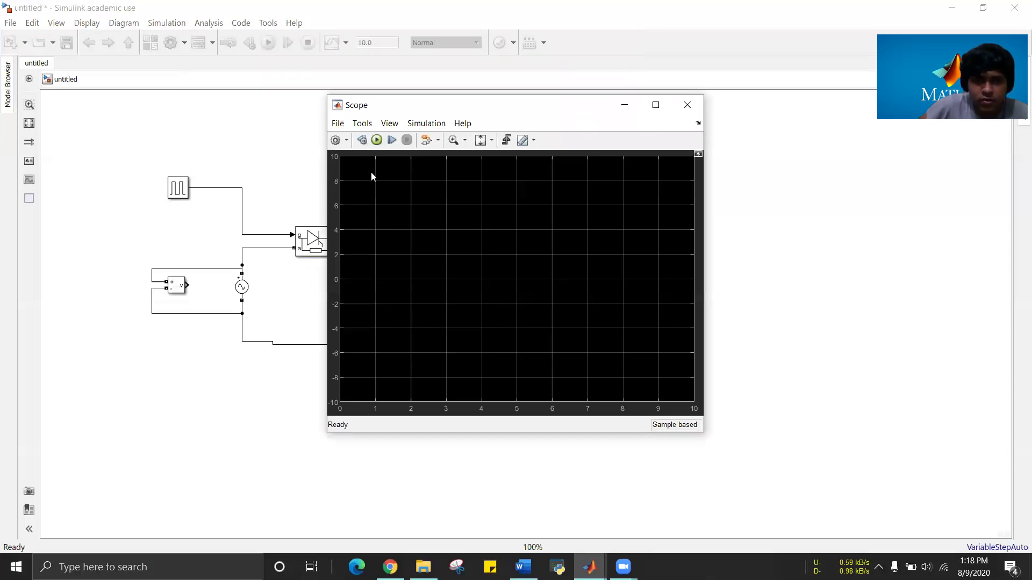
left_click(336, 141)
left_click(642, 174)
left_click(687, 105)
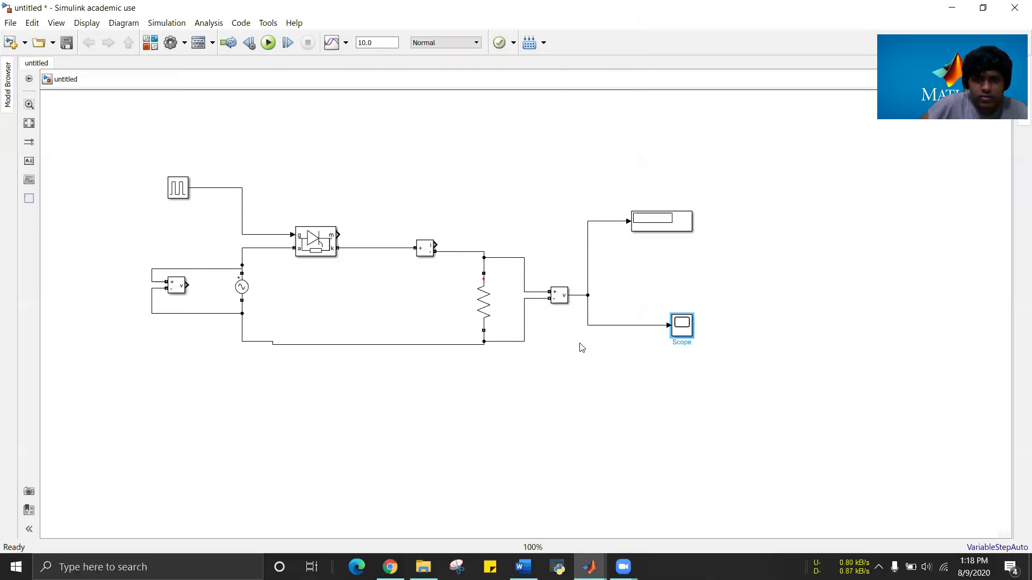
left_click(750, 328)
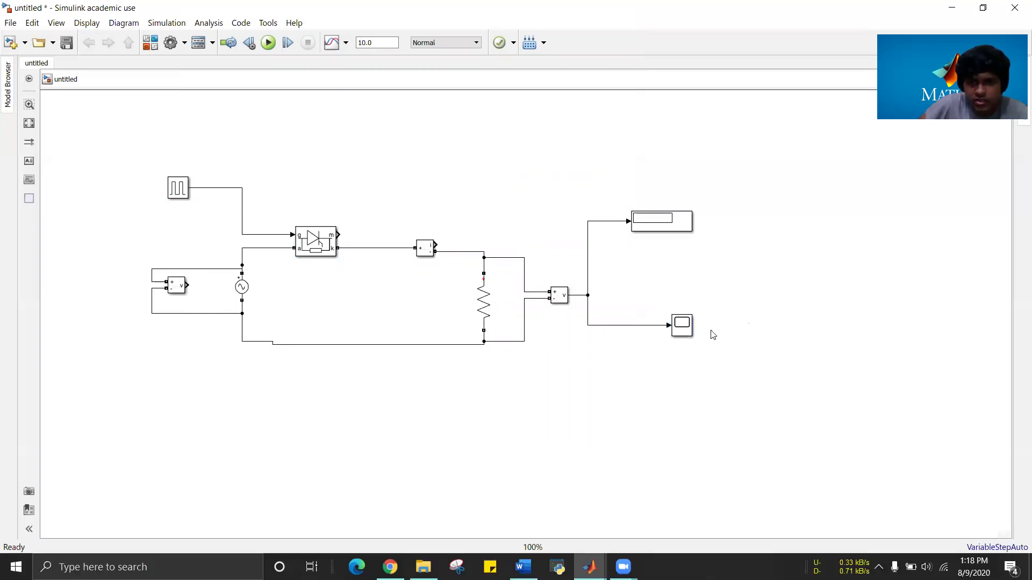
left_click(679, 332)
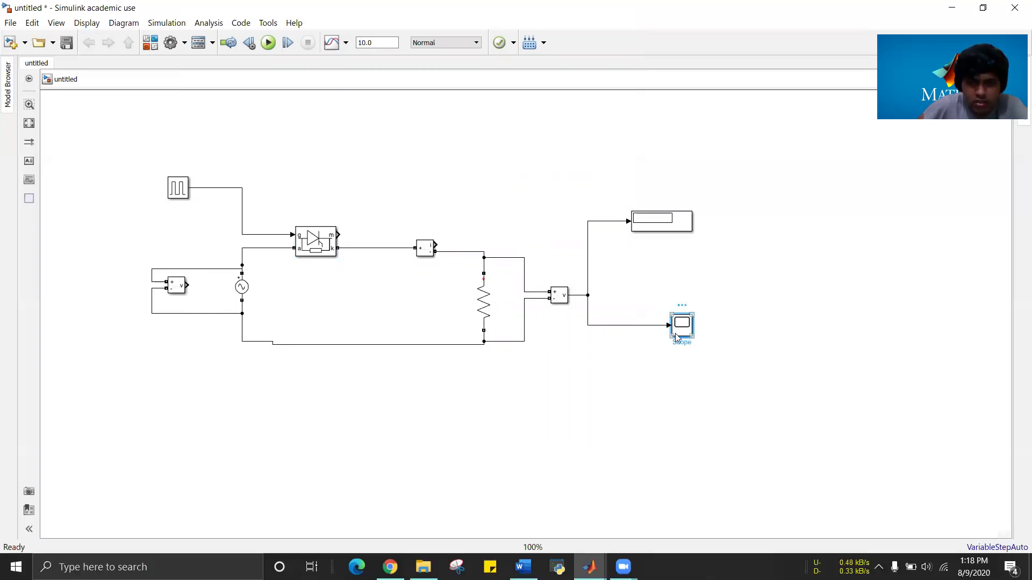
left_click_drag(675, 334, 708, 303)
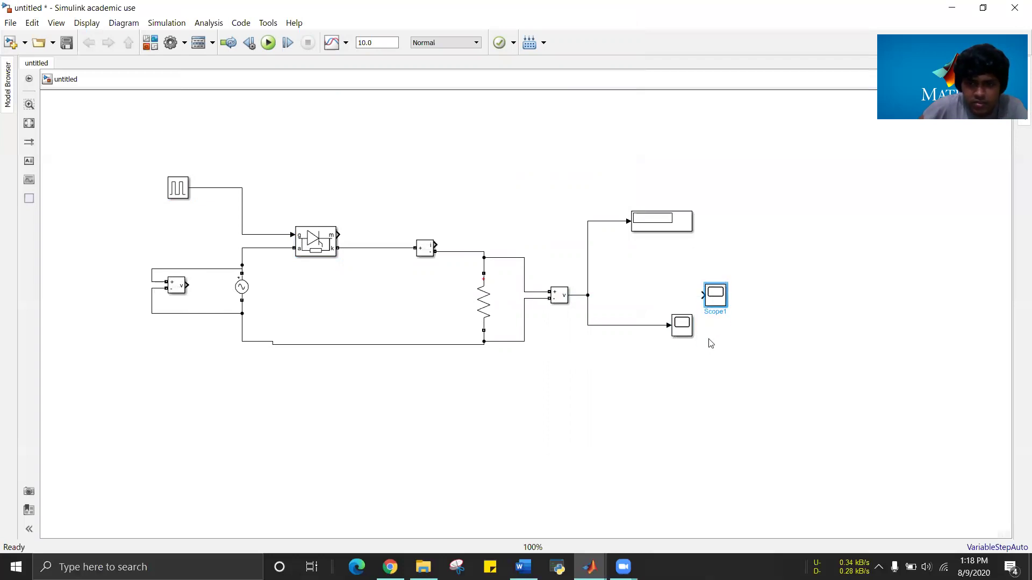
key("ctrl+v")
left_click_drag(701, 357, 731, 350)
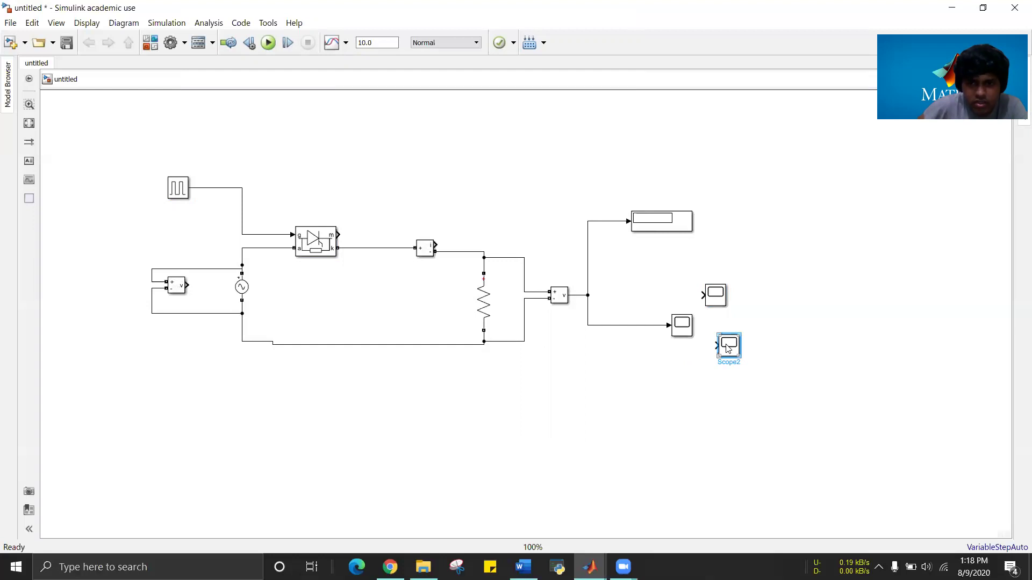
key("Delete")
left_click(715, 296)
key("Delete")
Set the Scope's display layout to four rows in a single column
left_click(685, 323)
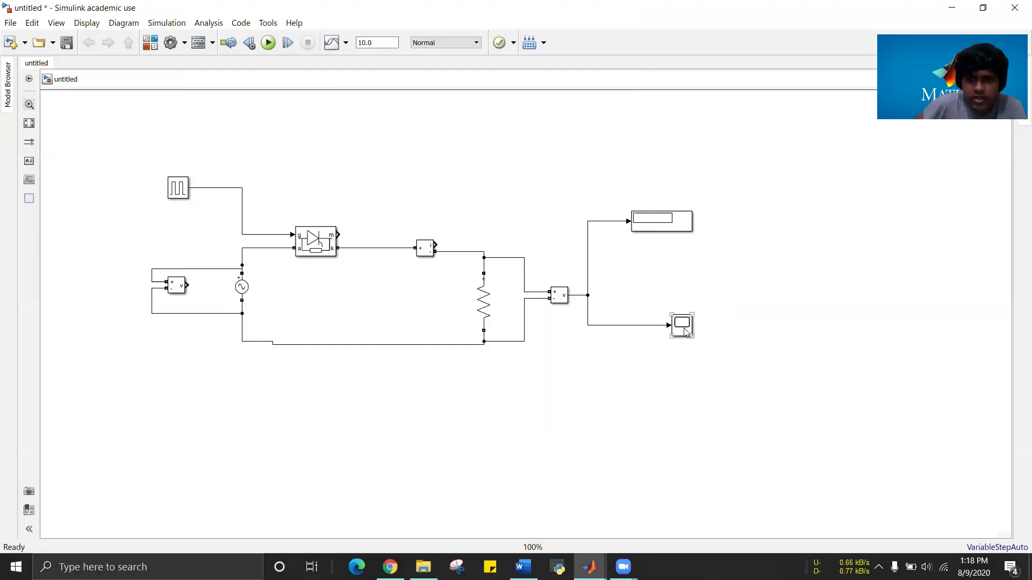
double_click(682, 328)
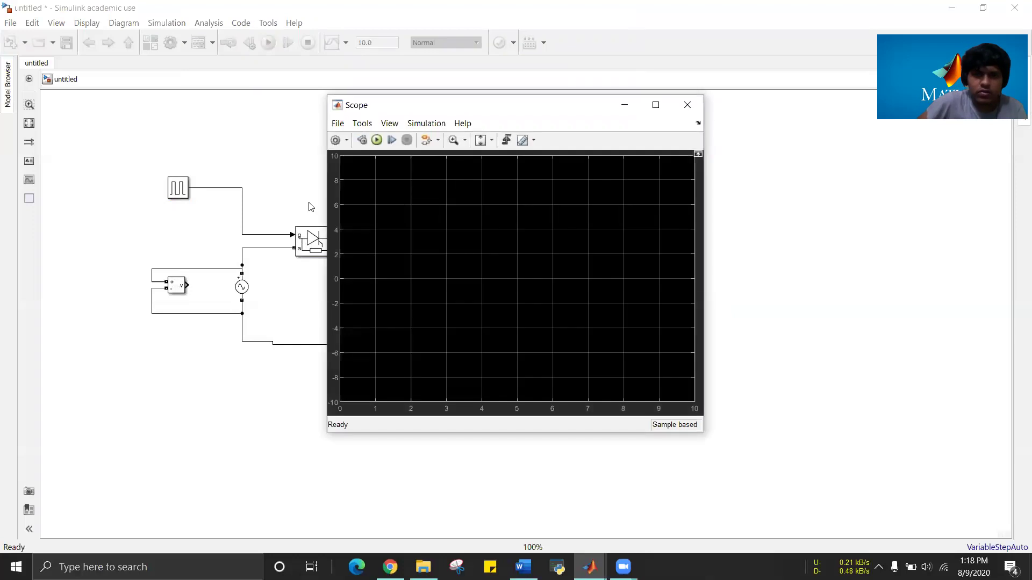
left_click(336, 141)
left_click(623, 255)
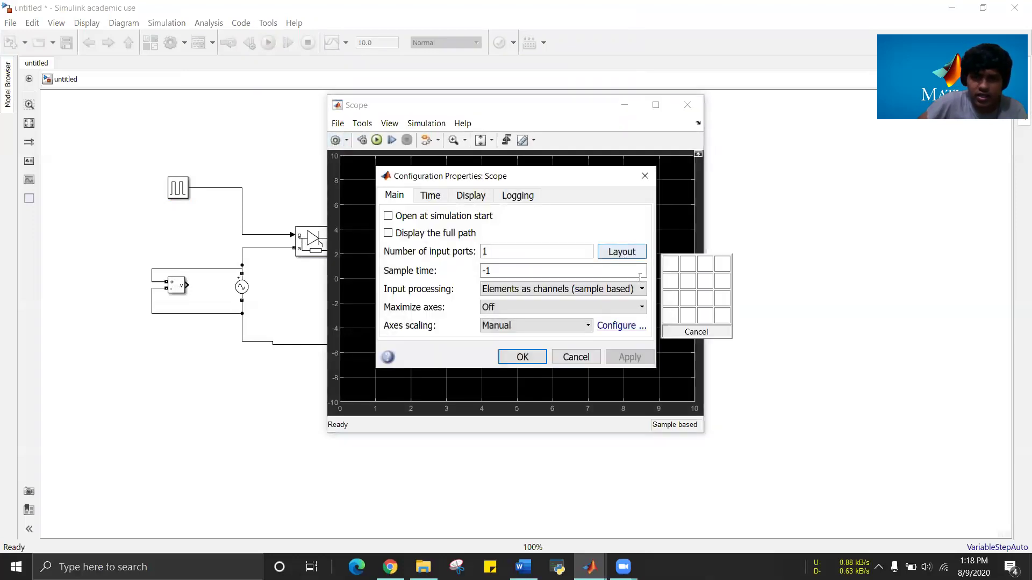
left_click(674, 318)
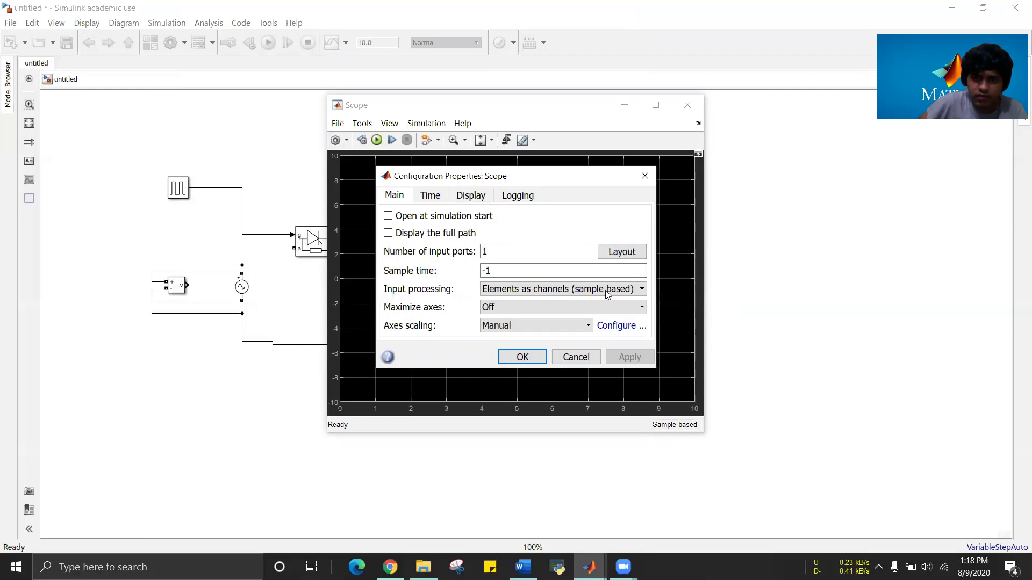
left_click(625, 260)
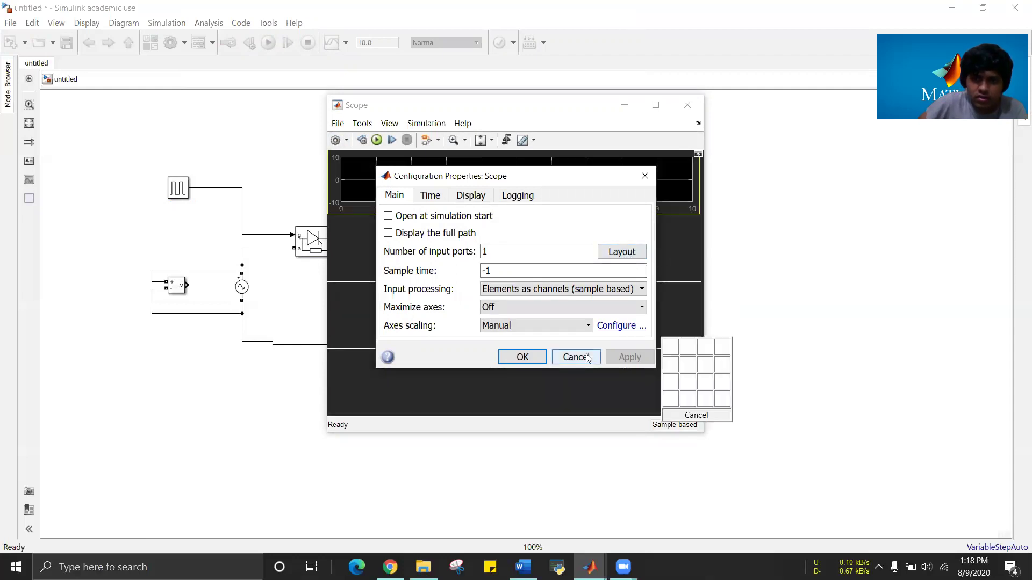
left_click(587, 357)
Set the Scope's number of input ports to 4 and close the Scope window
left_click(335, 140)
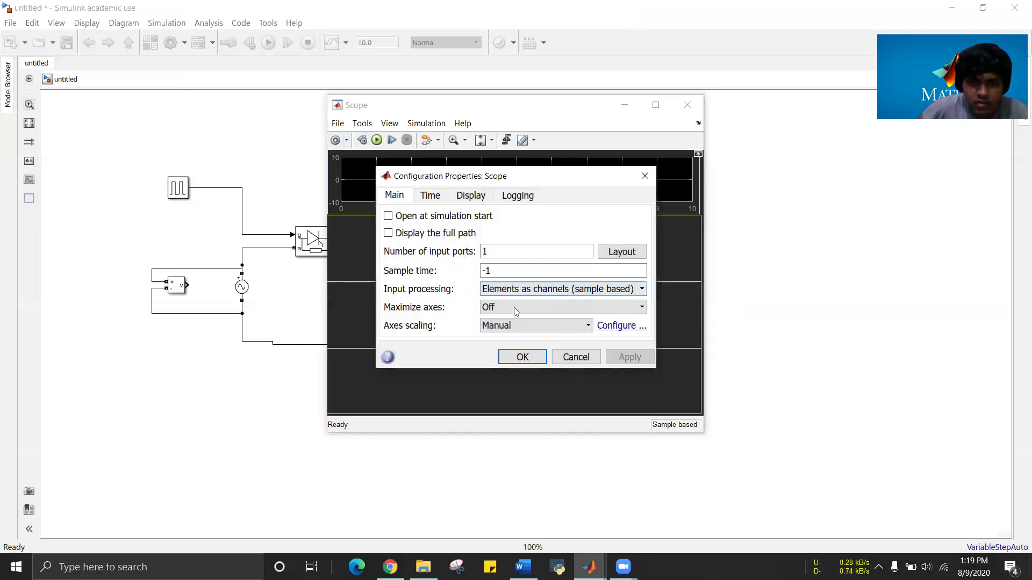
double_click(497, 257)
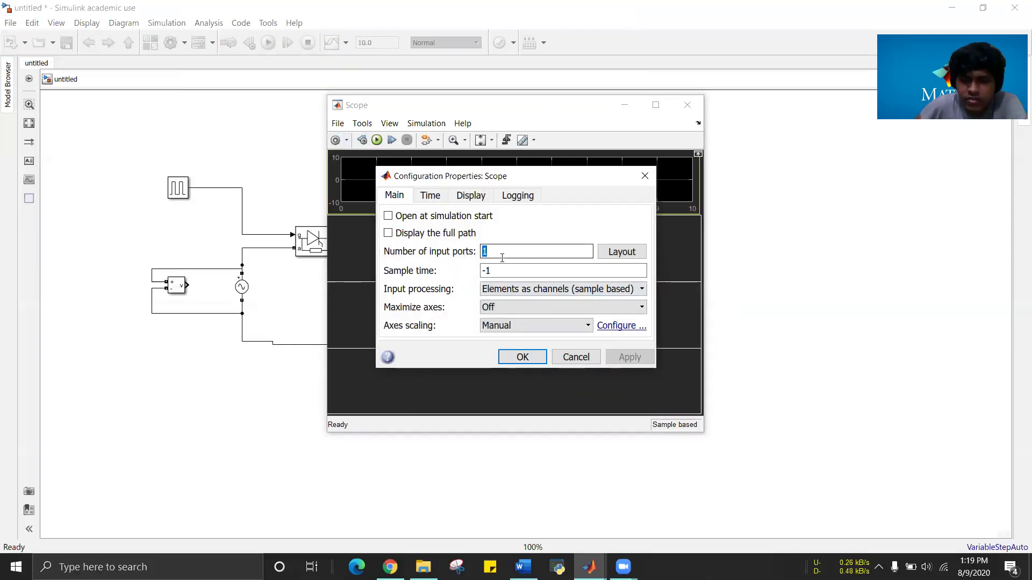
type("4")
left_click(521, 357)
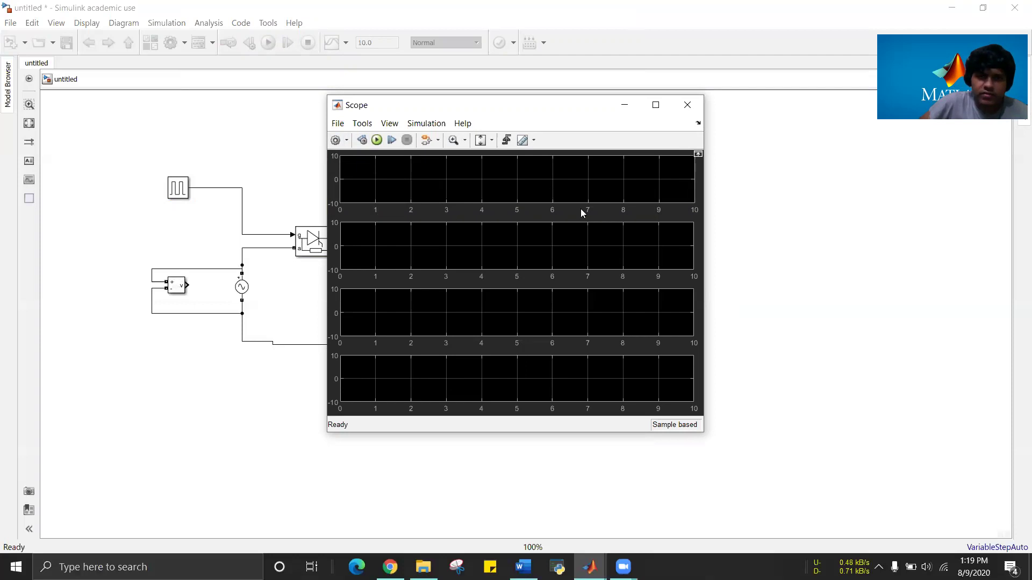
left_click(686, 106)
Delete the signal branch running from the resistor's Voltage Measurement output to the Scope's first input
left_click(670, 334)
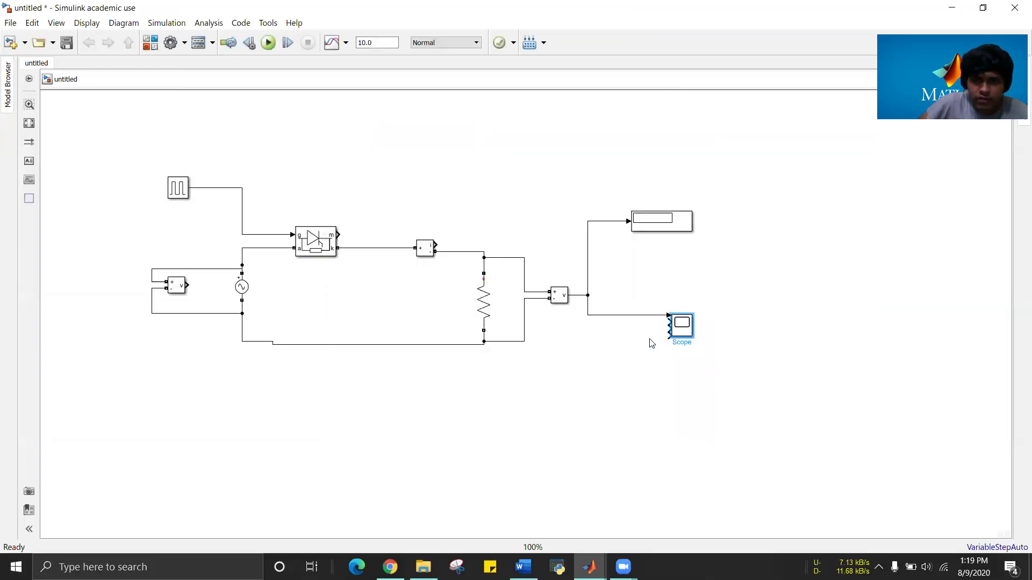
left_click(630, 314)
key("Delete")
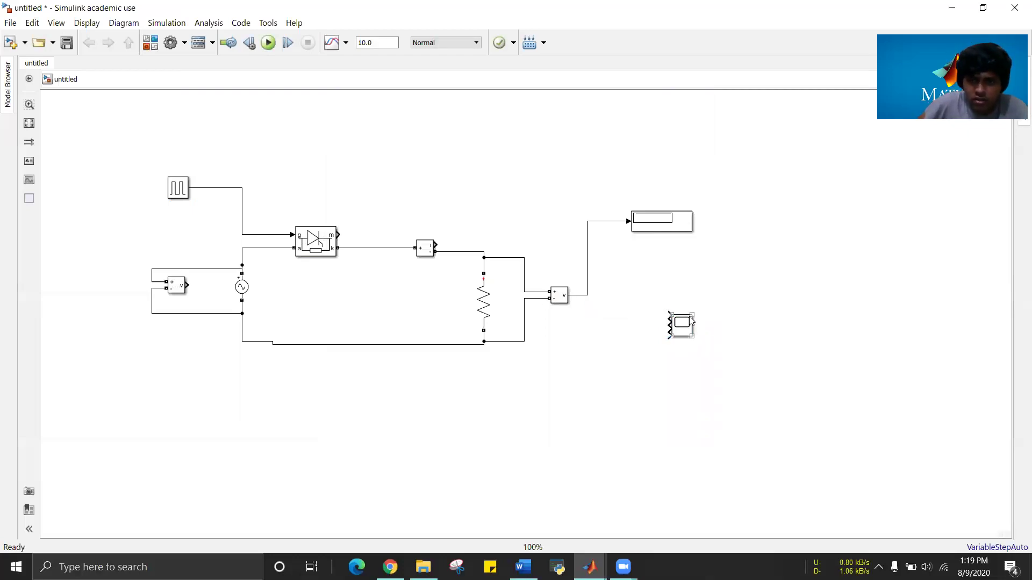
Enlarge the Scope block and connect the AC source's Voltage Measurement output to its first input
left_click_drag(692, 316, 739, 272)
left_click_drag(714, 315, 683, 334)
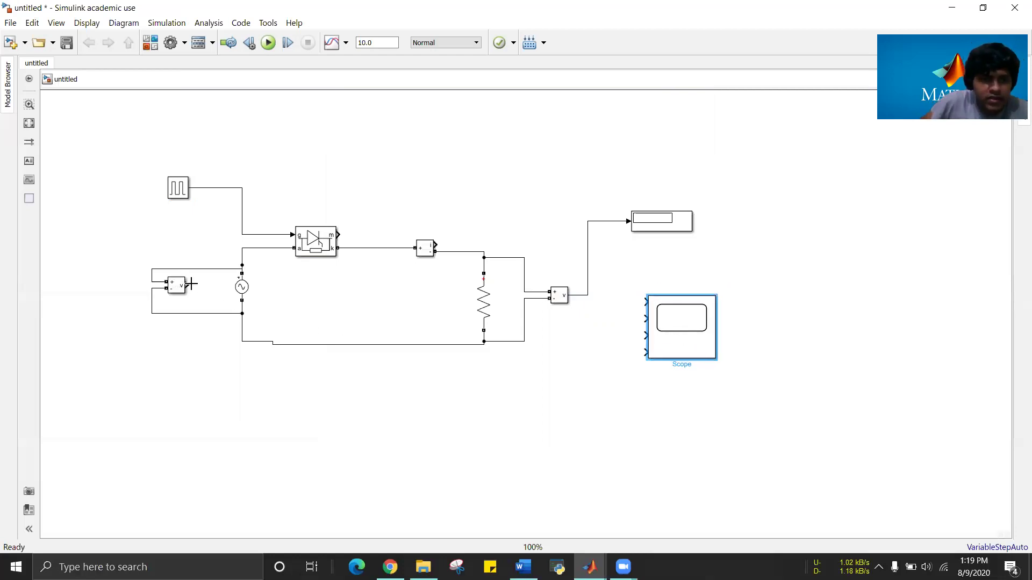
mouse_move(188, 283)
left_mouse_down()
mouse_move(200, 327)
mouse_move(375, 426)
mouse_move(539, 380)
mouse_move(604, 334)
mouse_move(617, 295)
mouse_move(643, 301)
left_mouse_up()
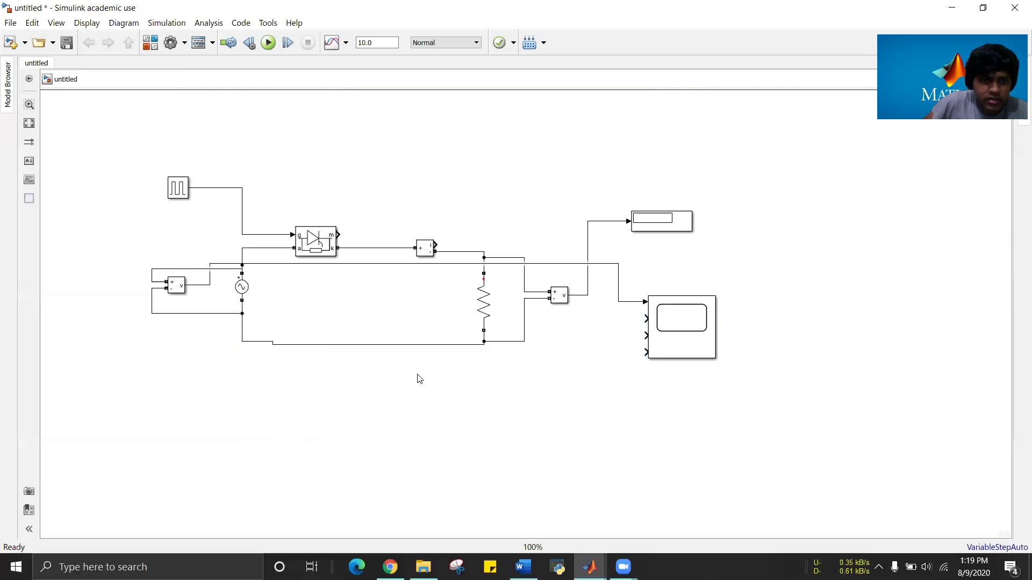
Branch the Pulse Generator signal to the Scope's second input
left_click(687, 322)
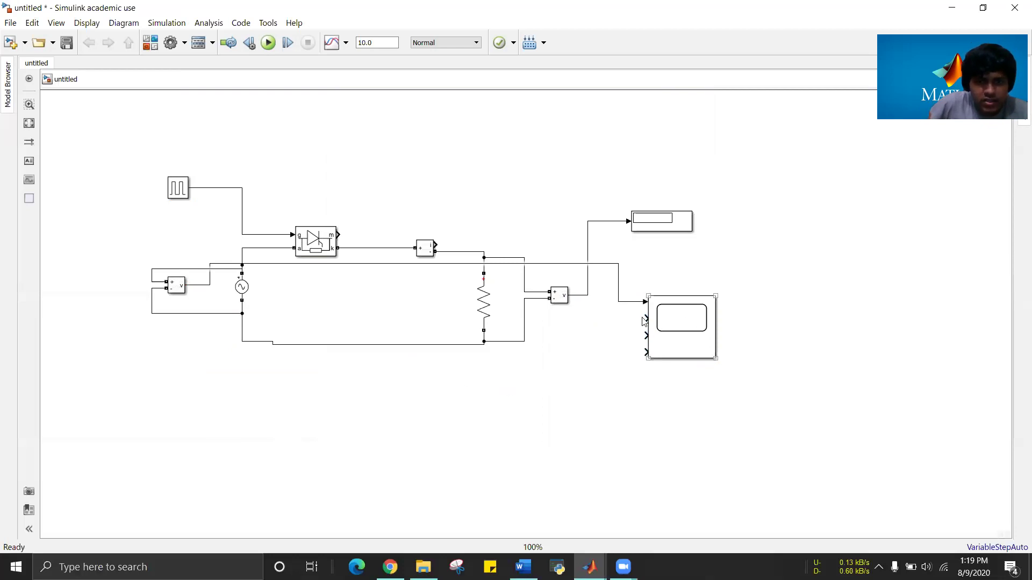
left_click(211, 226)
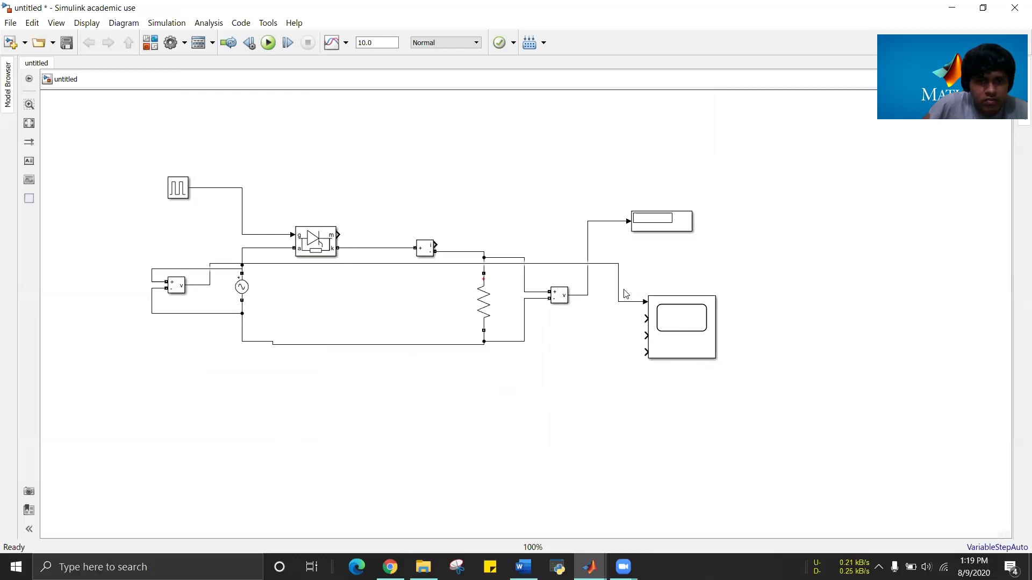
mouse_move(644, 318)
left_mouse_down()
mouse_move(373, 320)
mouse_move(258, 193)
mouse_move(240, 193)
left_mouse_up()
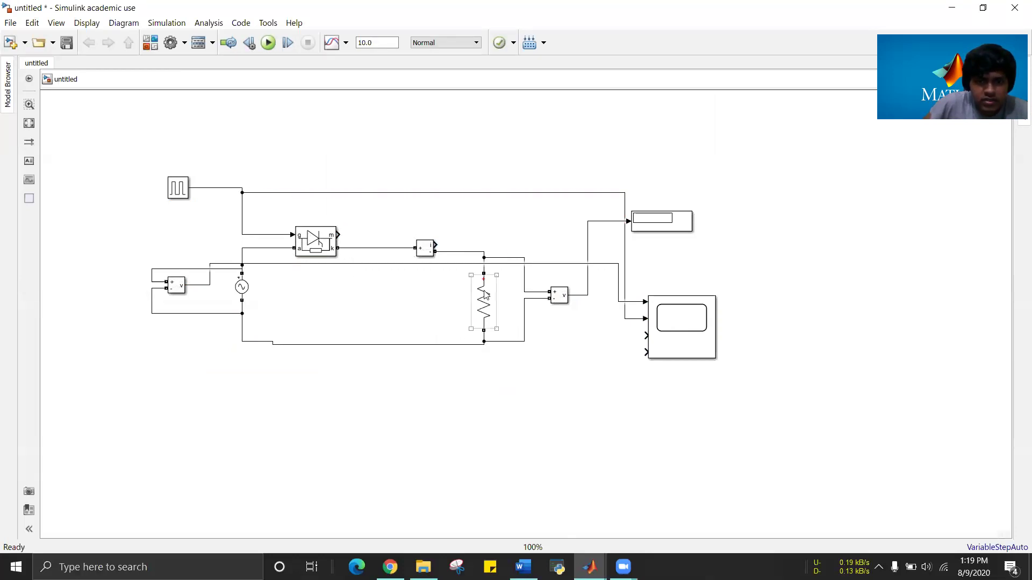
Connect the resistor's Voltage Measurement output to the Scope's third input and the Current Measurement output to its fourth
left_click(651, 337)
left_click_drag(643, 333, 582, 295)
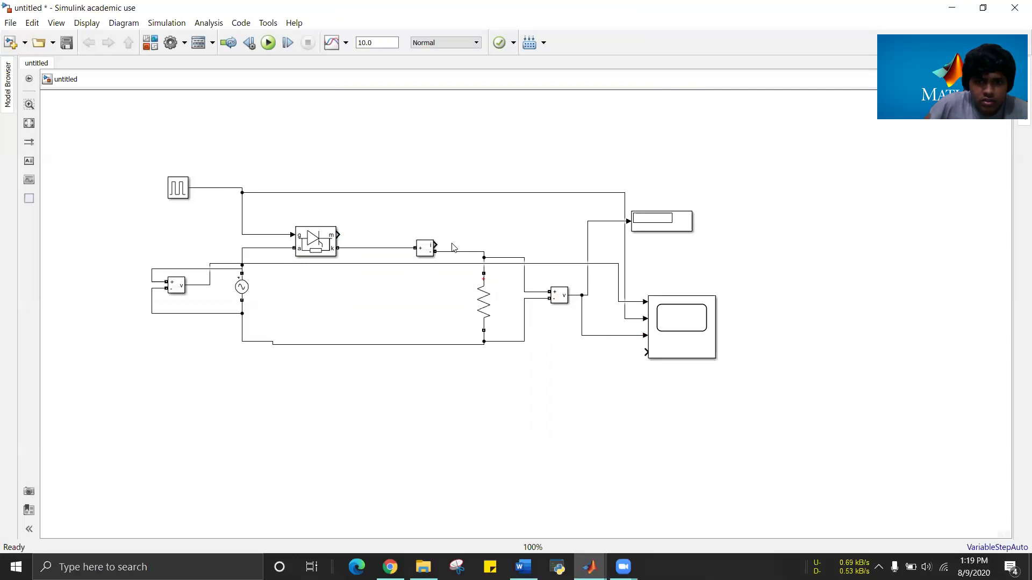
left_click(433, 242)
left_click_drag(434, 245, 643, 352)
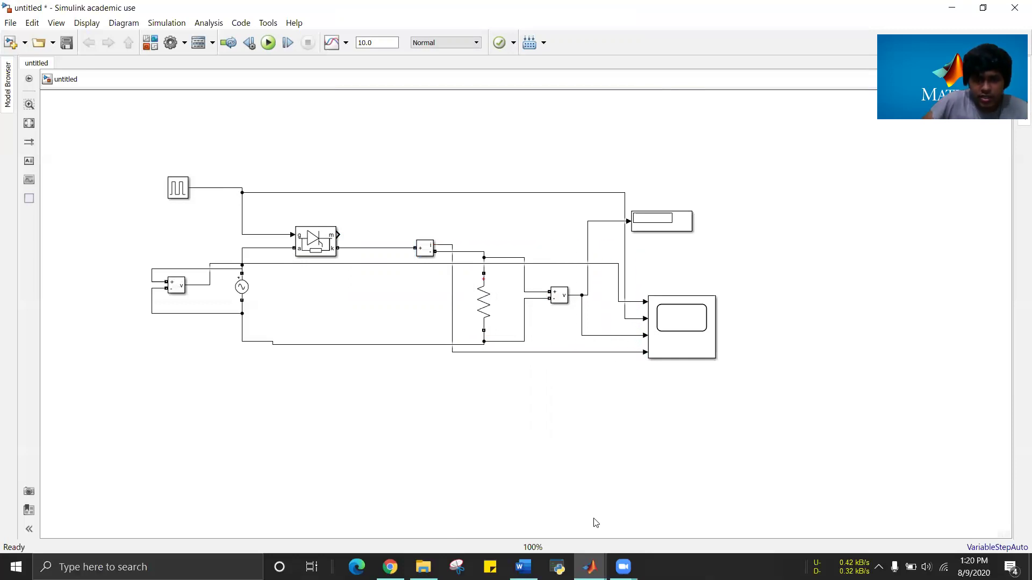
Preview the halfwave_rectifier model for comparison and return to the untitled model
mouse_move(589, 567)
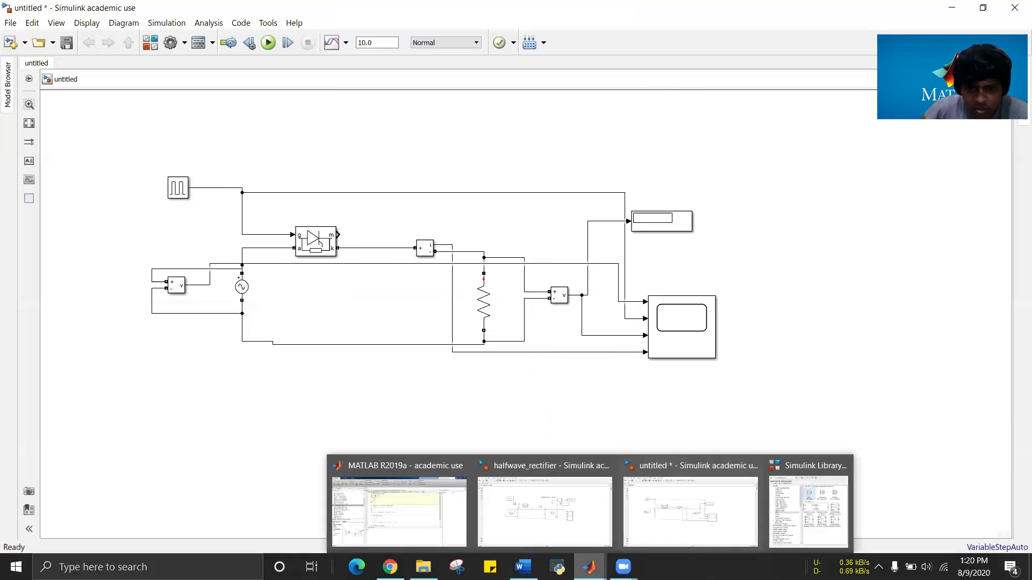
mouse_move(556, 523)
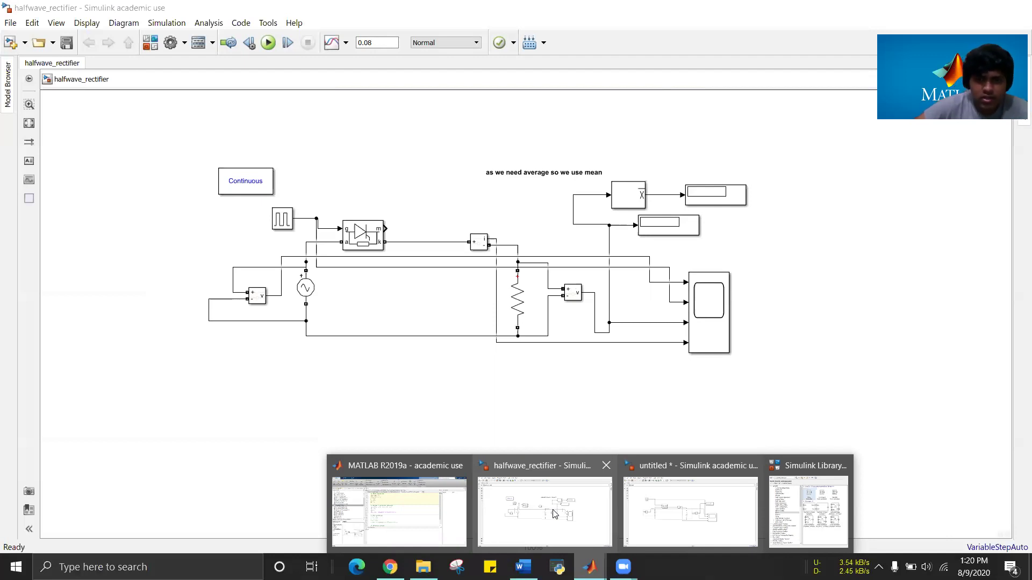
left_click(690, 510)
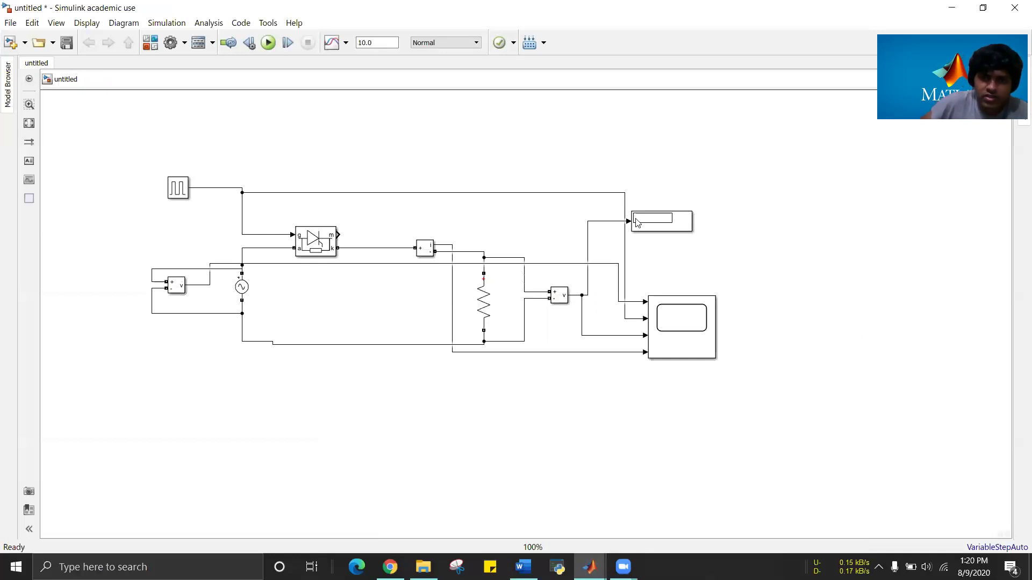
Move the Display block clear of the pulse signal line, and run the simulation to review its diagnostics
left_click_drag(678, 230, 699, 237)
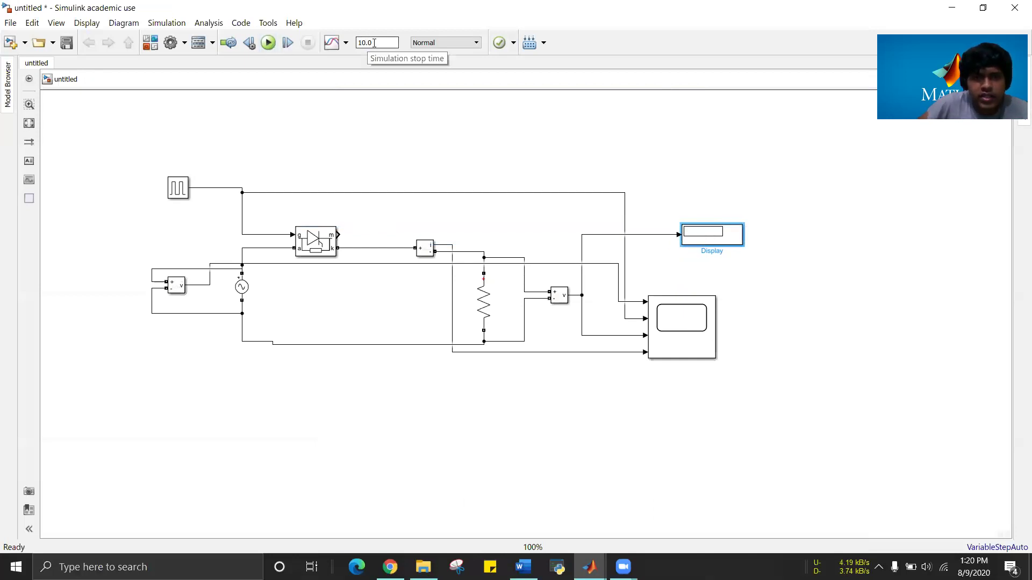
left_click(269, 47)
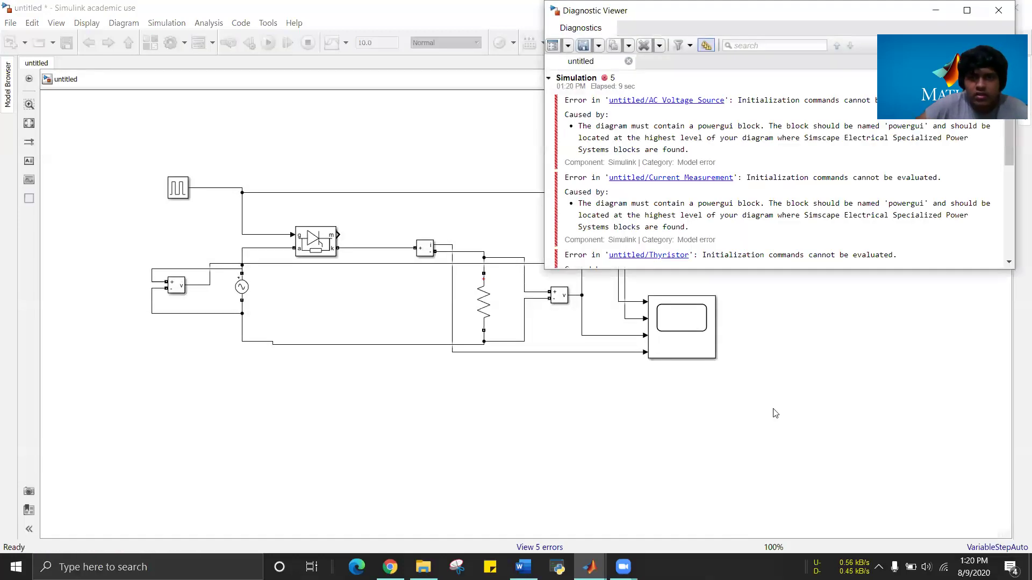
left_click_drag(728, 25, 358, 139)
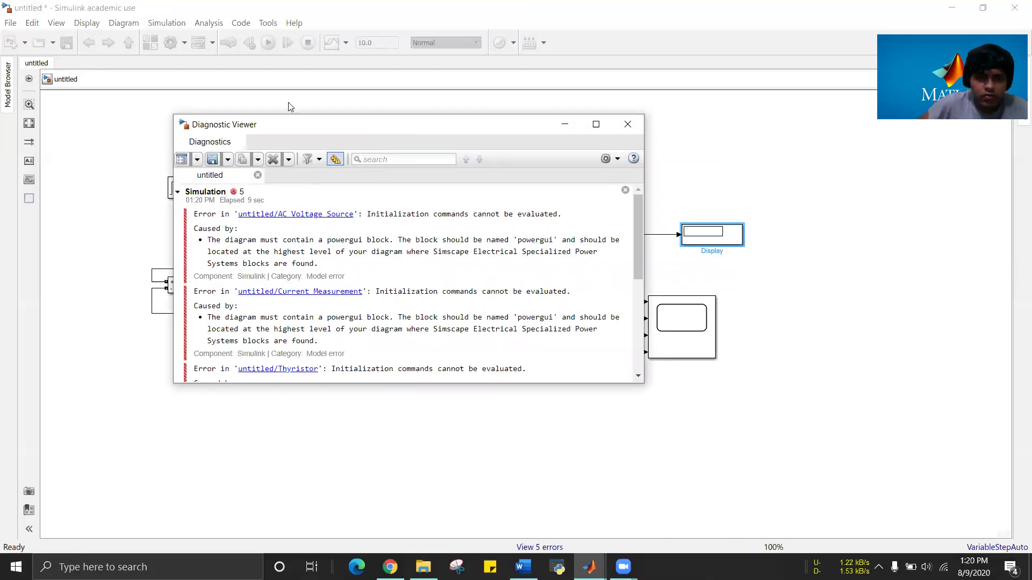
left_click(628, 125)
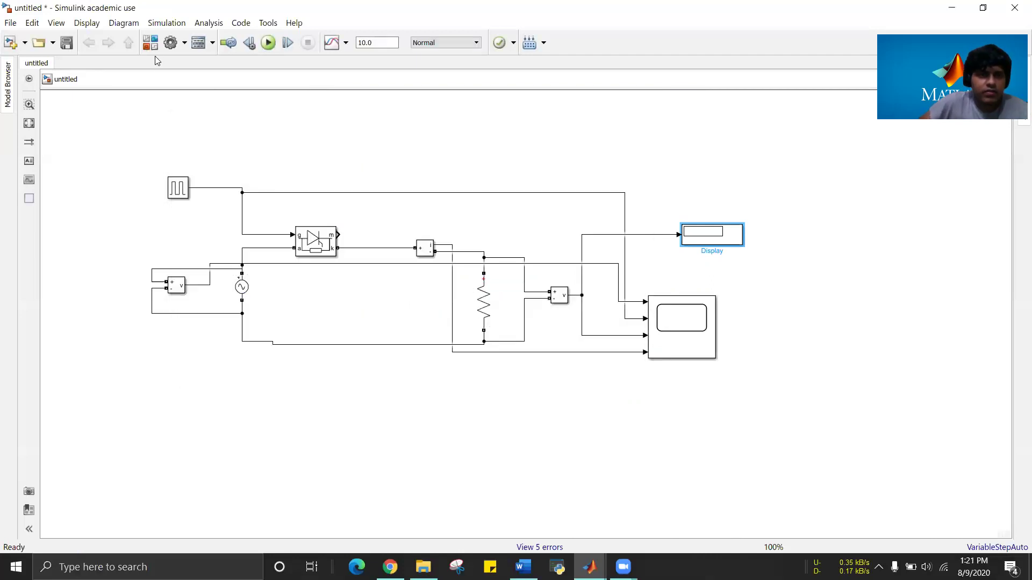
Find the powergui block in the library and place it above the Pulse Generator
left_click(150, 43)
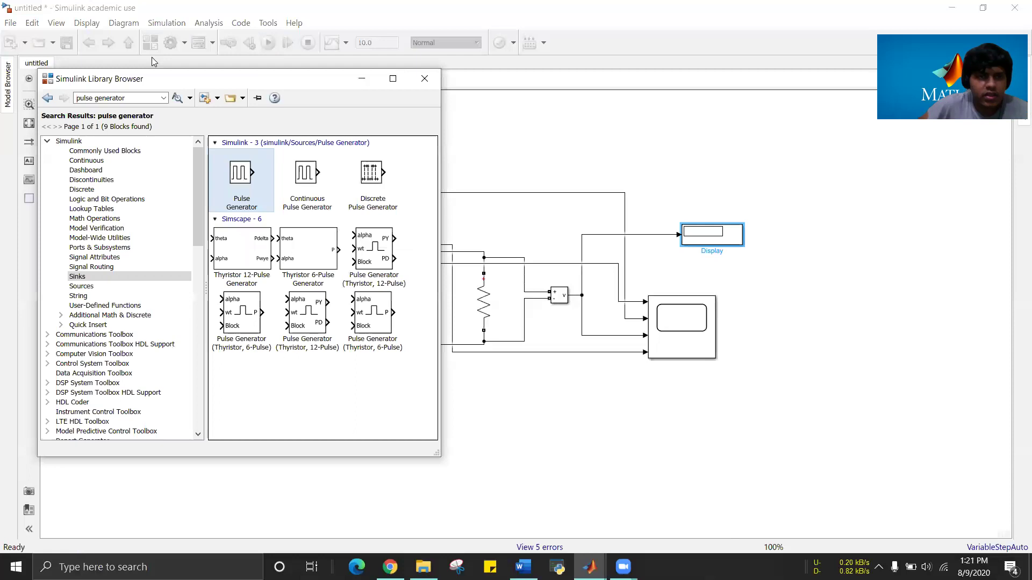
left_click(141, 97)
type("p")
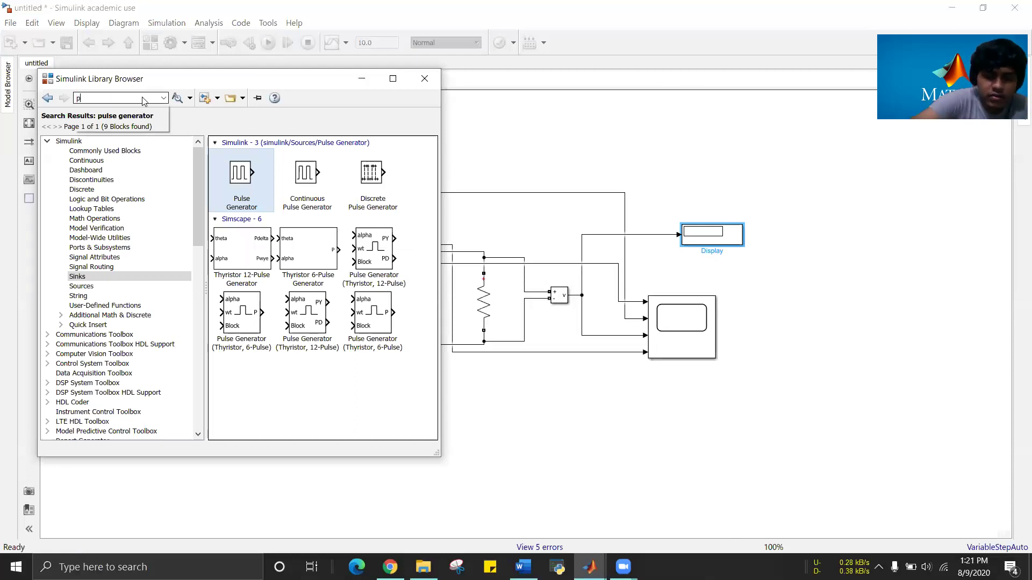
type("owergui")
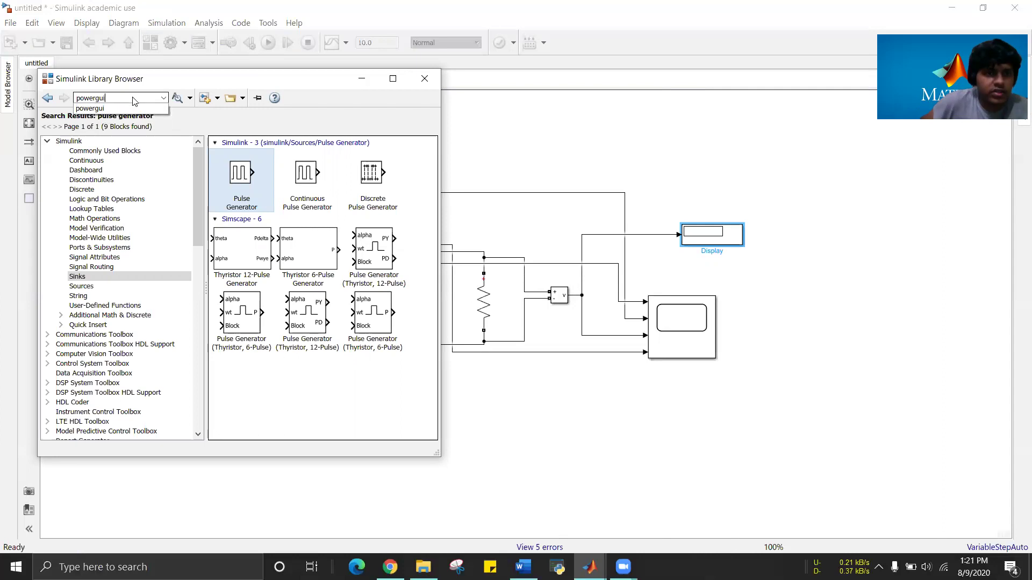
left_click(132, 109)
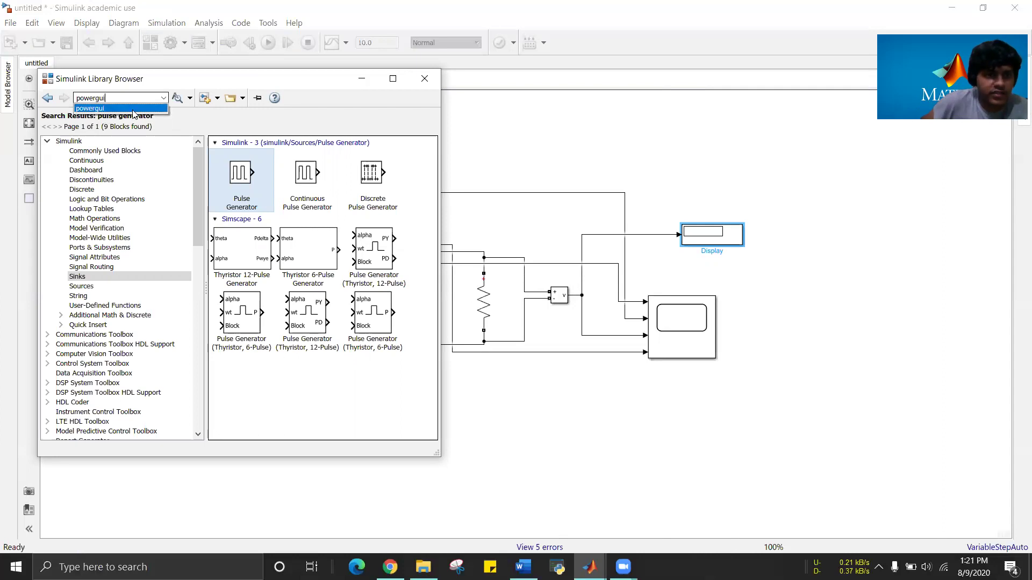
left_click(177, 97)
left_click_drag(248, 170, 134, 135)
left_click(116, 199)
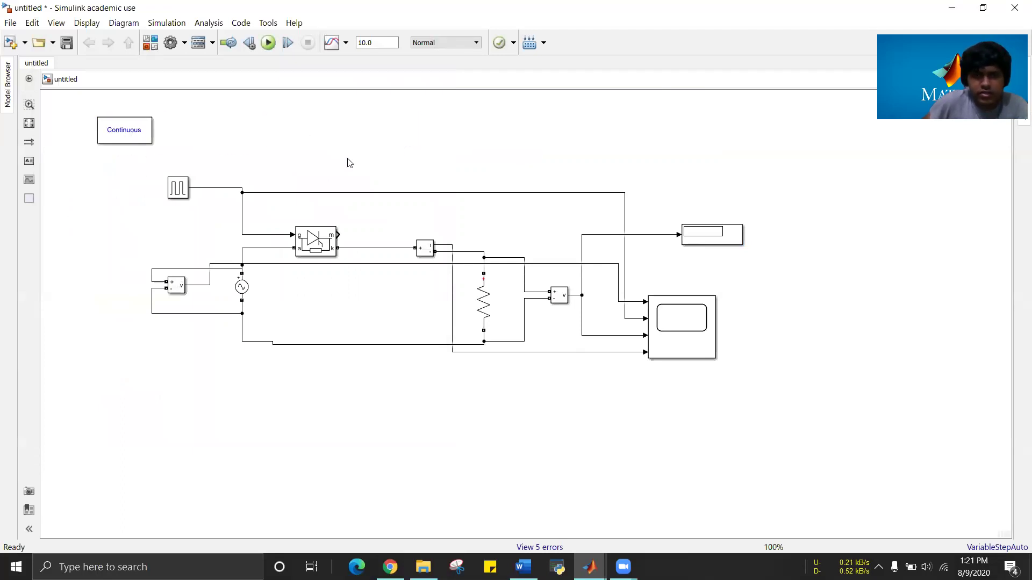
Run the simulation and check the four signals in the Scope, closing its window when done
left_click(268, 42)
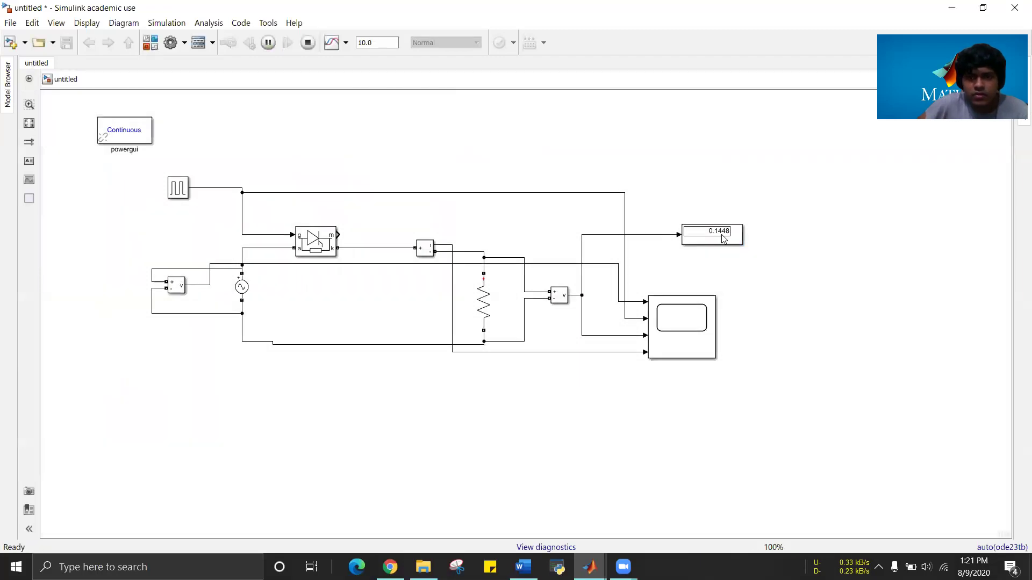
left_click(689, 339)
double_click(685, 338)
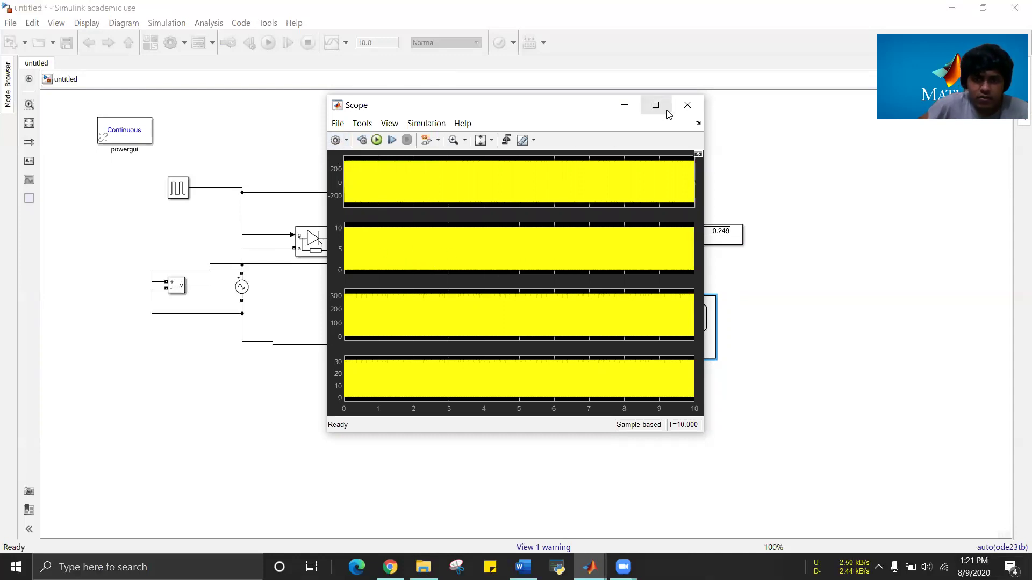
left_click(686, 105)
Set the simulation stop time to 0.08 and rerun the simulation
left_click(374, 45)
double_click(369, 43)
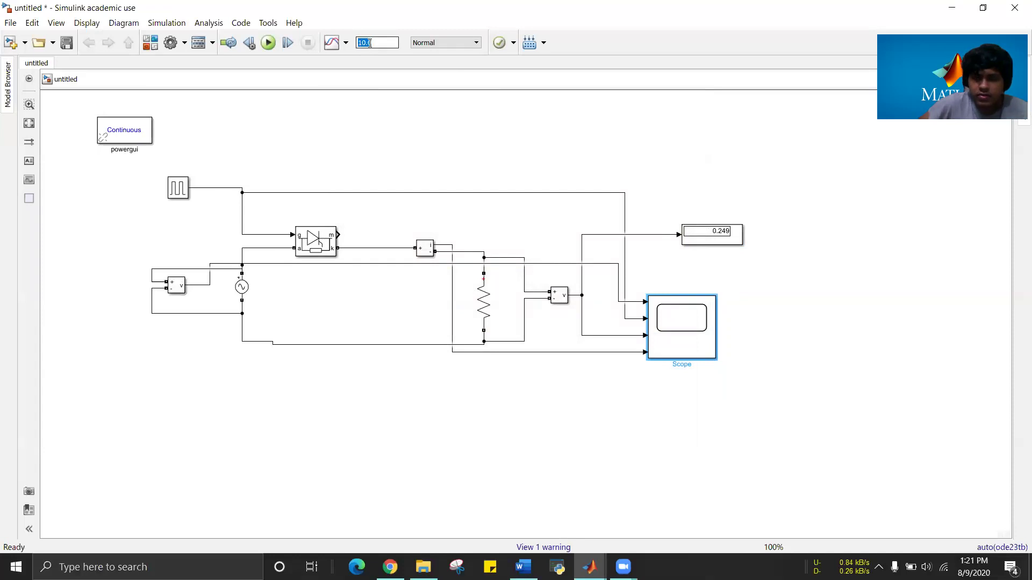
type("0.0")
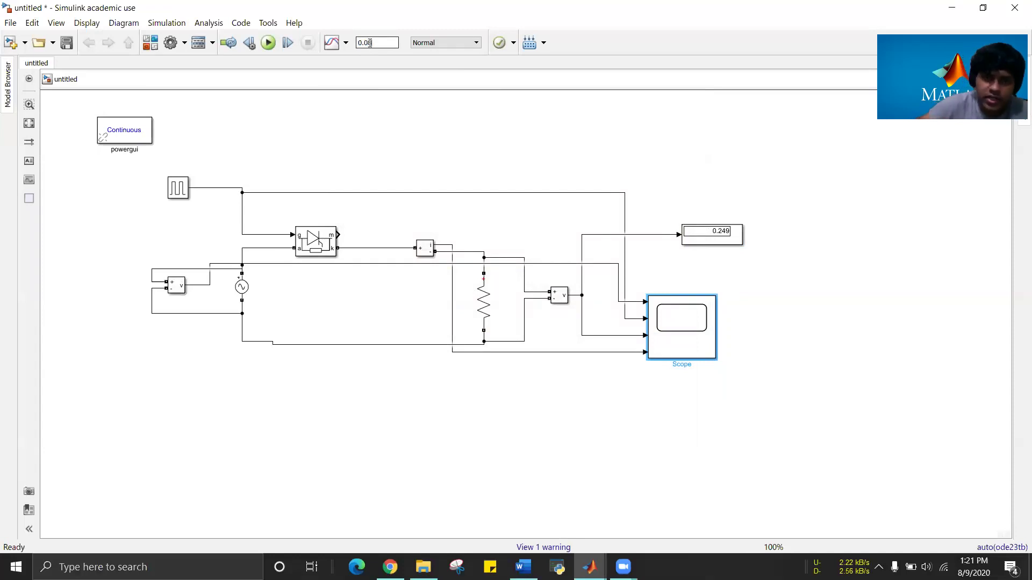
type("8")
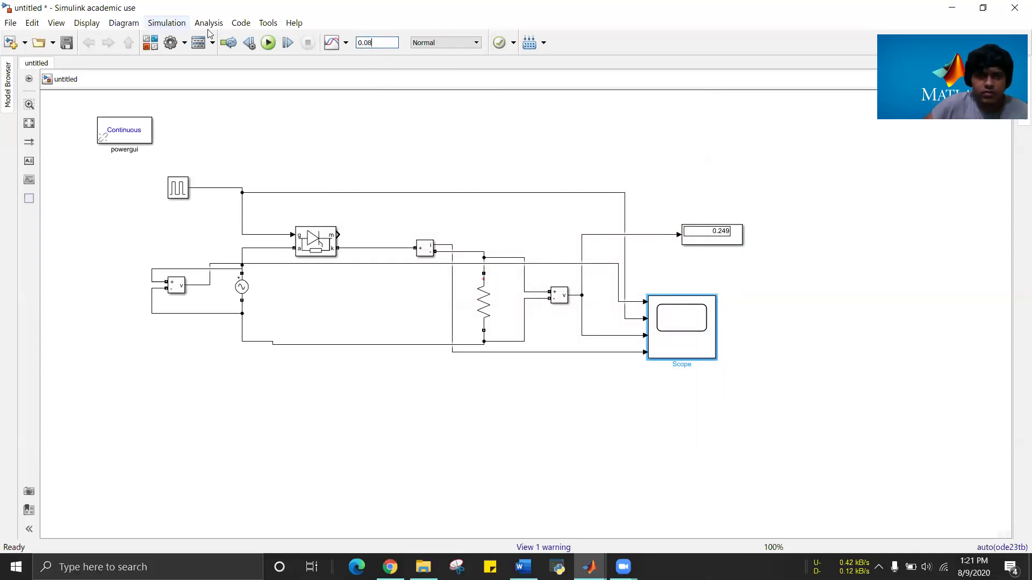
left_click(267, 45)
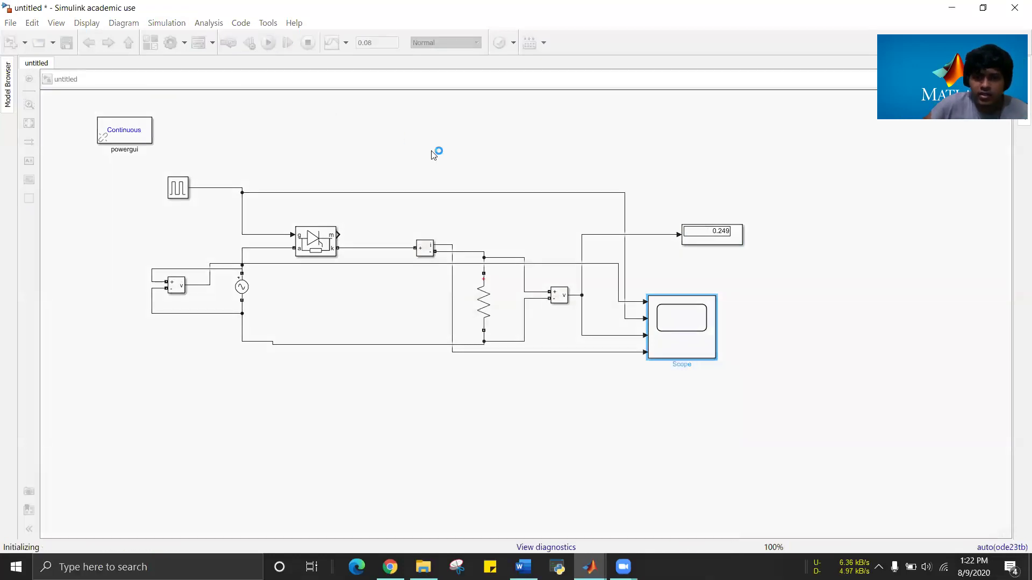
Examine the source voltage, gate pulse, load voltage and current waveforms in the Scope, and close its window
left_click(692, 345)
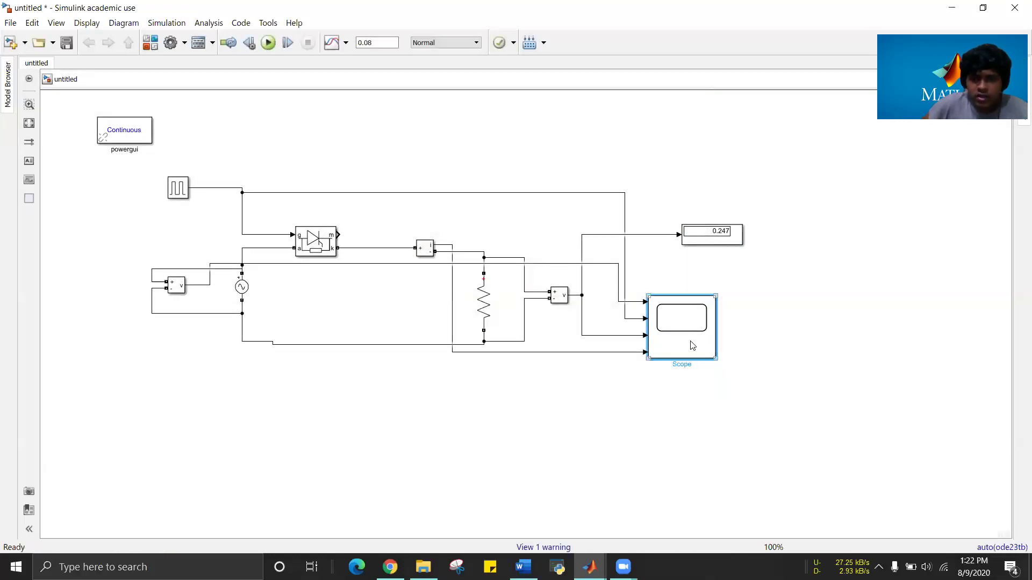
double_click(692, 345)
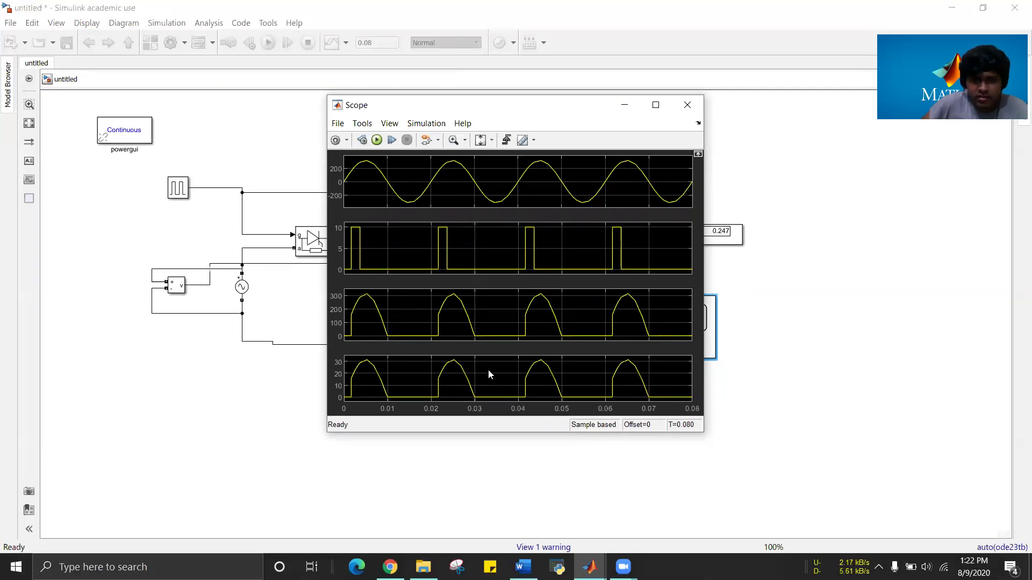
left_click(688, 105)
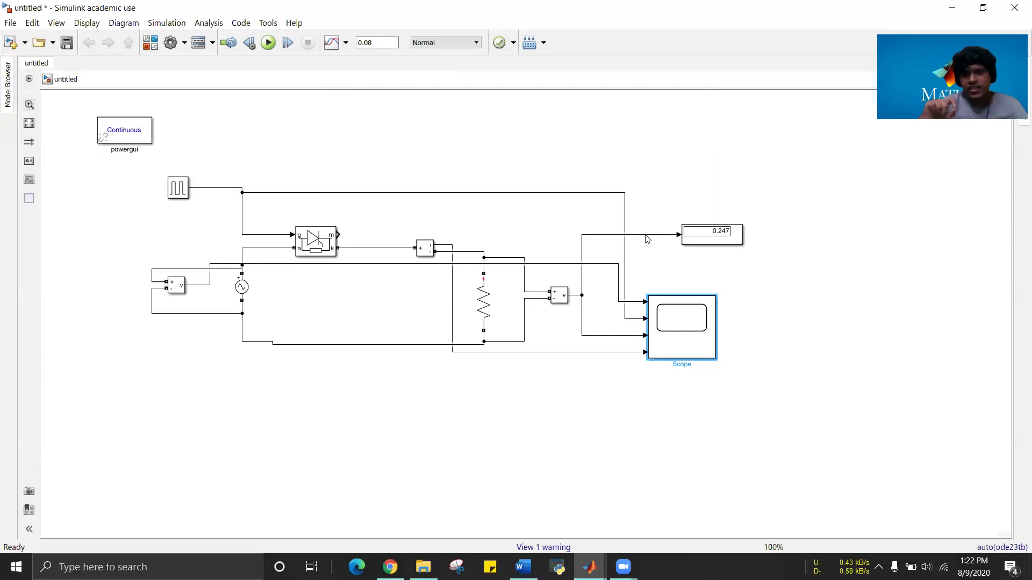
Move the Display block farther from the circuit and add a second Display from the Sinks library above it
left_click_drag(700, 237, 746, 233)
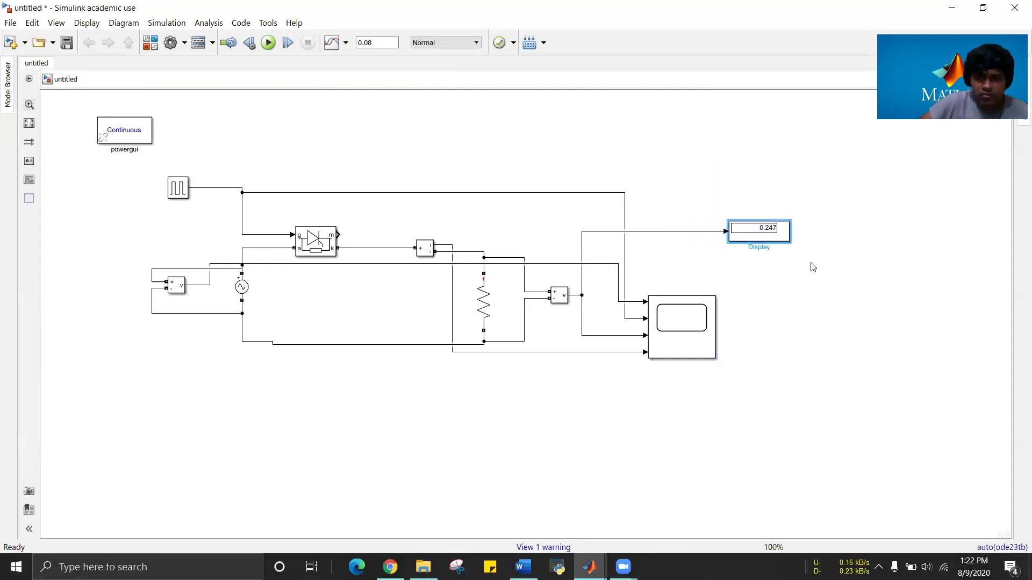
left_click(150, 43)
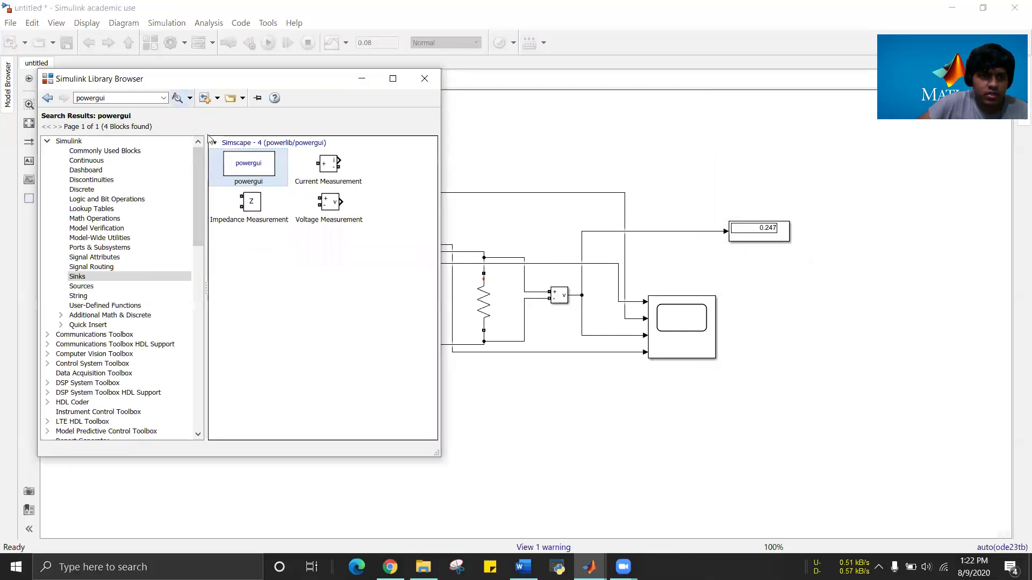
left_click(81, 276)
left_click_drag(260, 150, 791, 172)
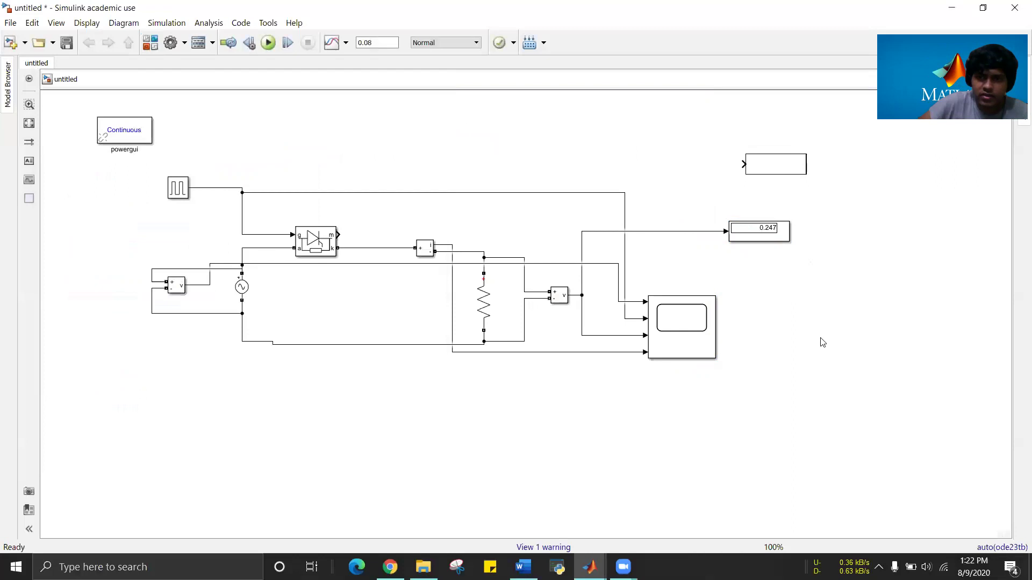
Add a Mean block beside the new Display and connect its input to the resistor voltage signal feeding the existing Display
left_click(151, 43)
left_click(113, 99)
type("mean")
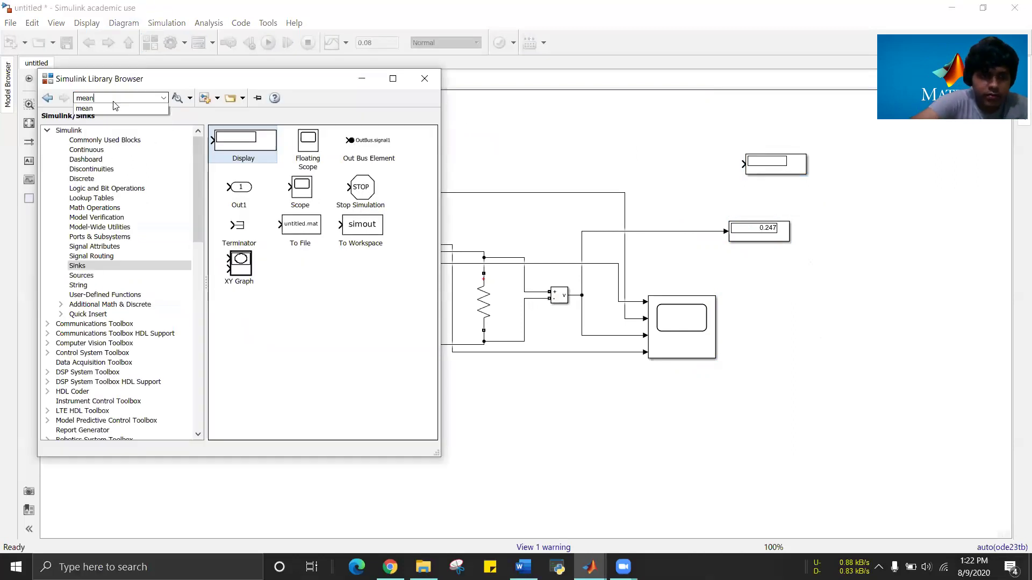
left_click(174, 101)
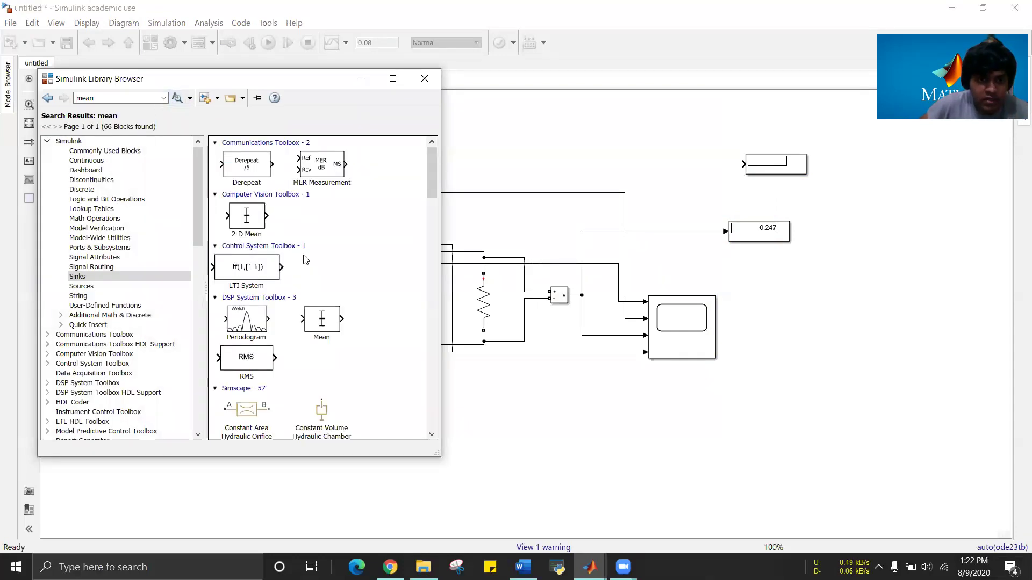
left_click_drag(433, 189, 424, 348)
left_click_drag(253, 217, 688, 167)
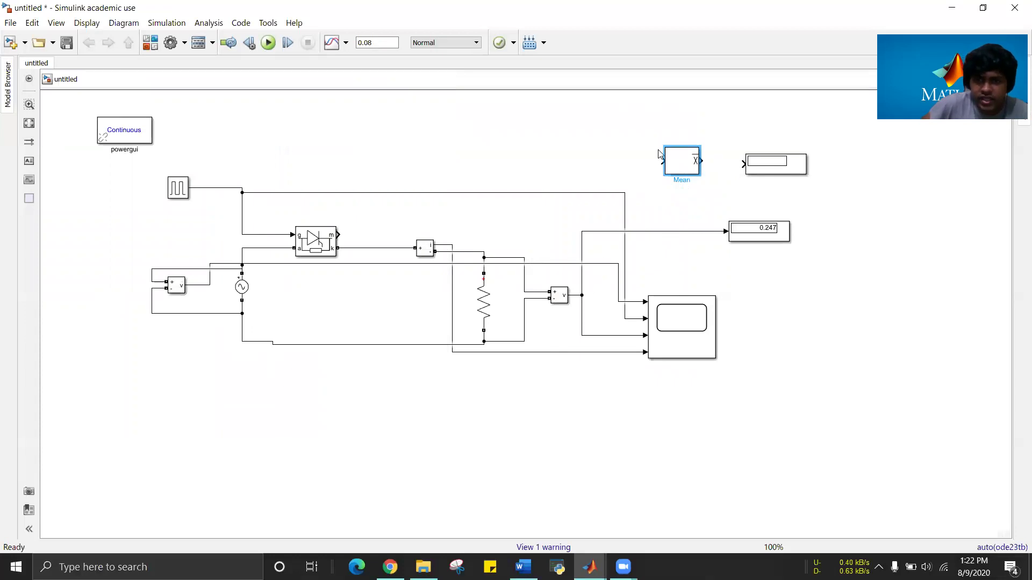
left_click_drag(662, 160, 643, 231)
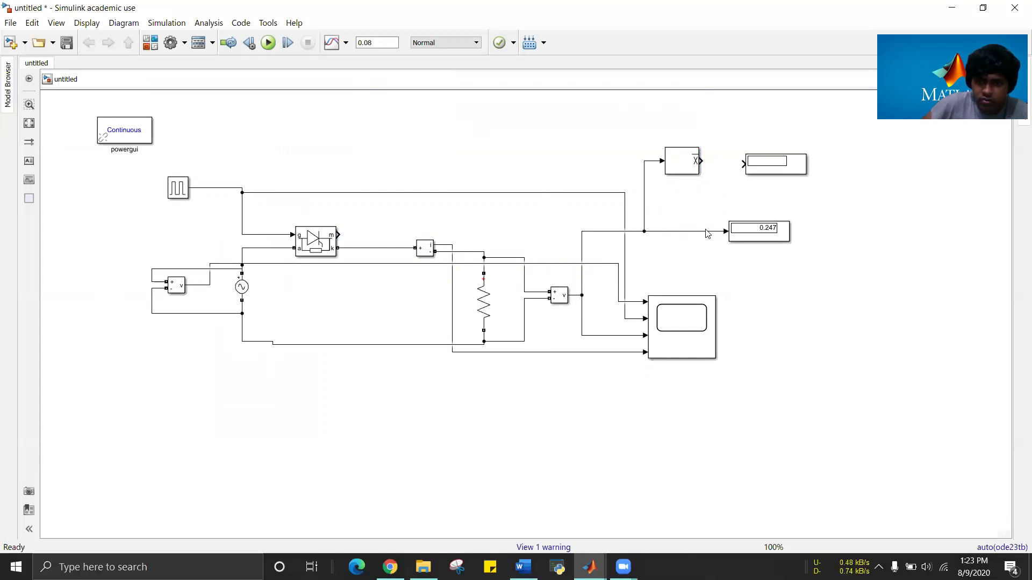
Connect the Mean block's output to the new Display, rerun the simulation and read the average output voltage
left_click(700, 160)
left_click_drag(700, 160, 744, 164)
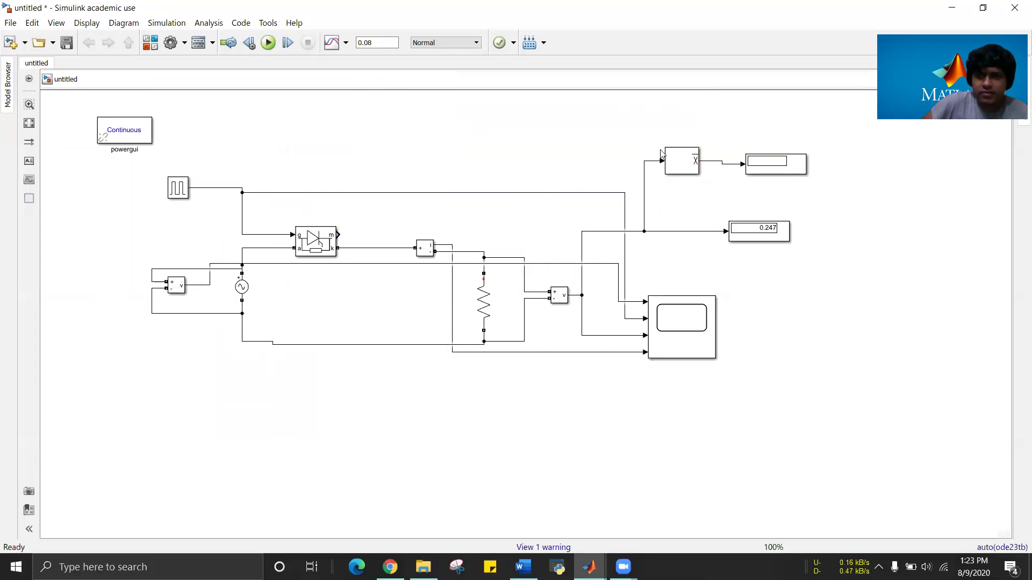
left_click(269, 43)
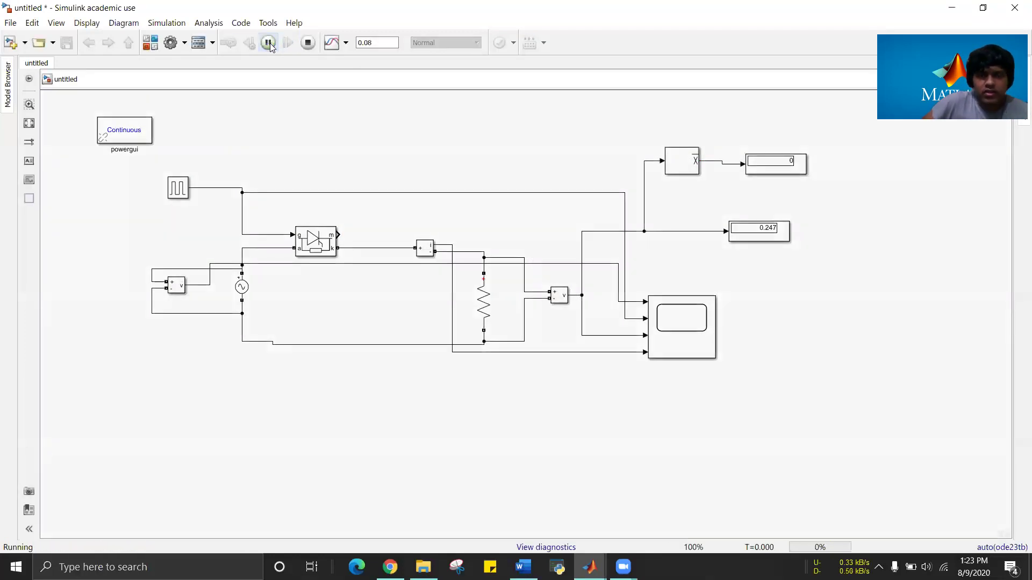
left_click(786, 170)
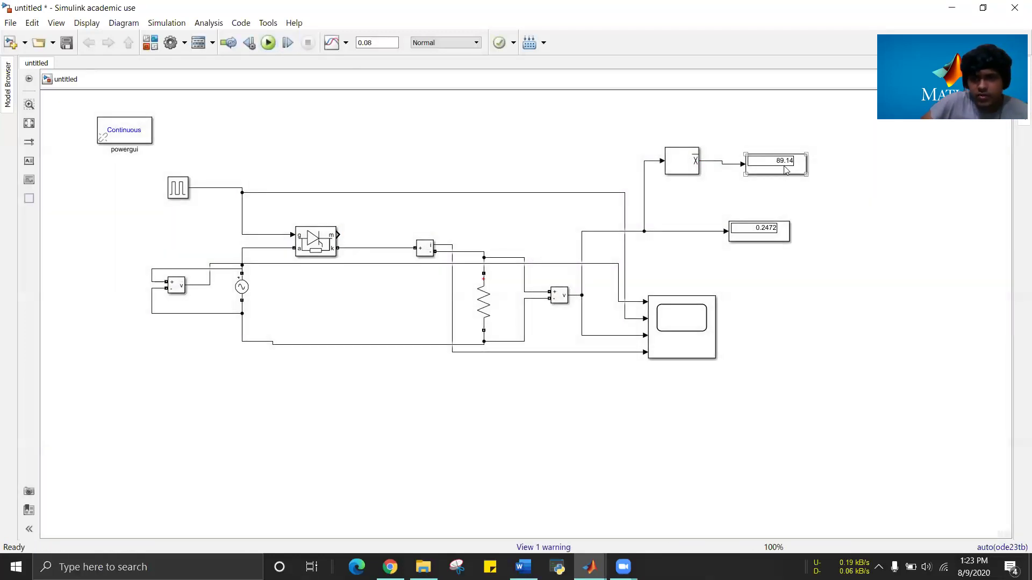
left_click(391, 417)
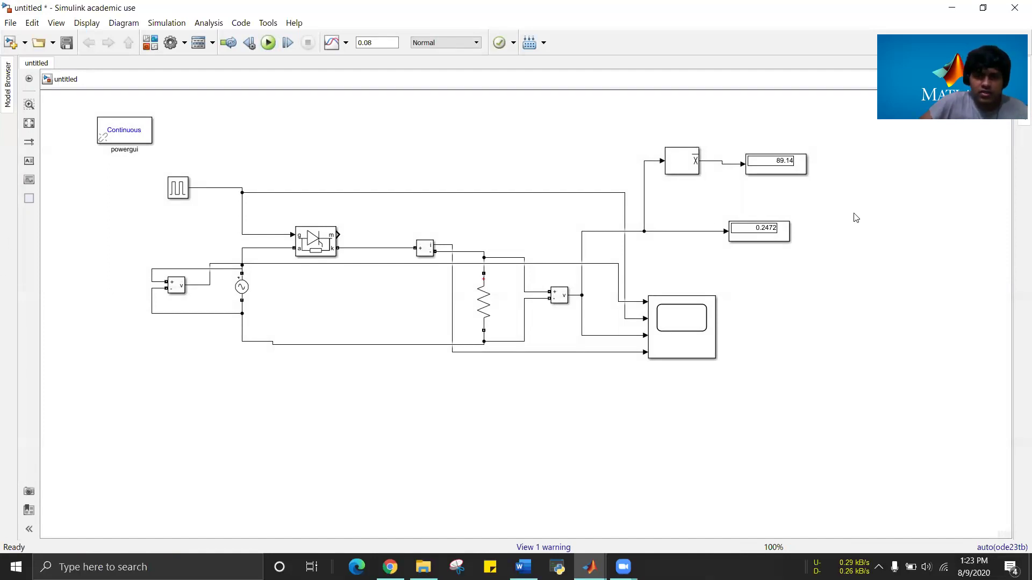
Open the Scope and shrink its window, placing it beside the circuit below the Displays so waveforms and model show together
left_click(704, 325)
double_click(704, 325)
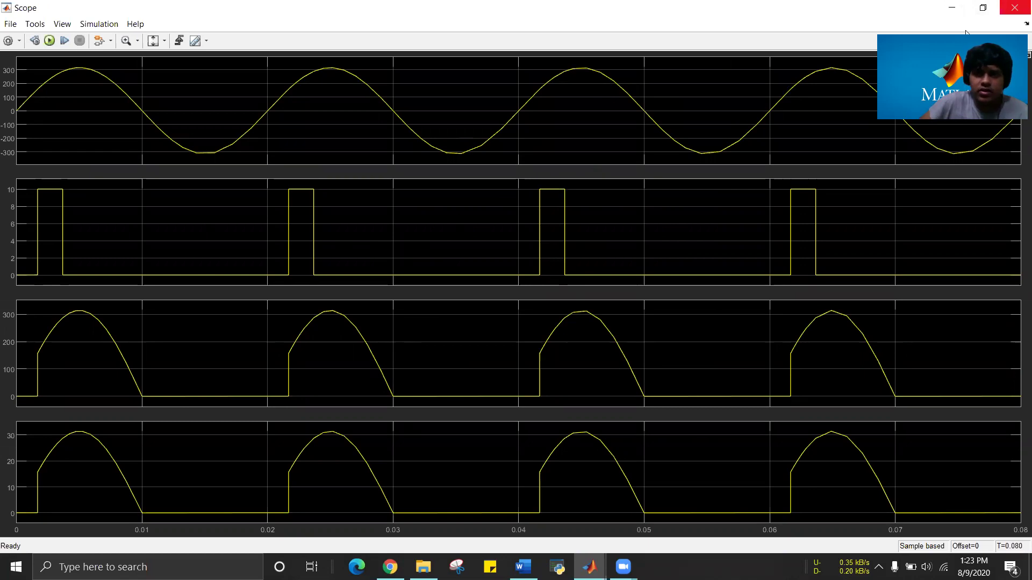
left_click(982, 7)
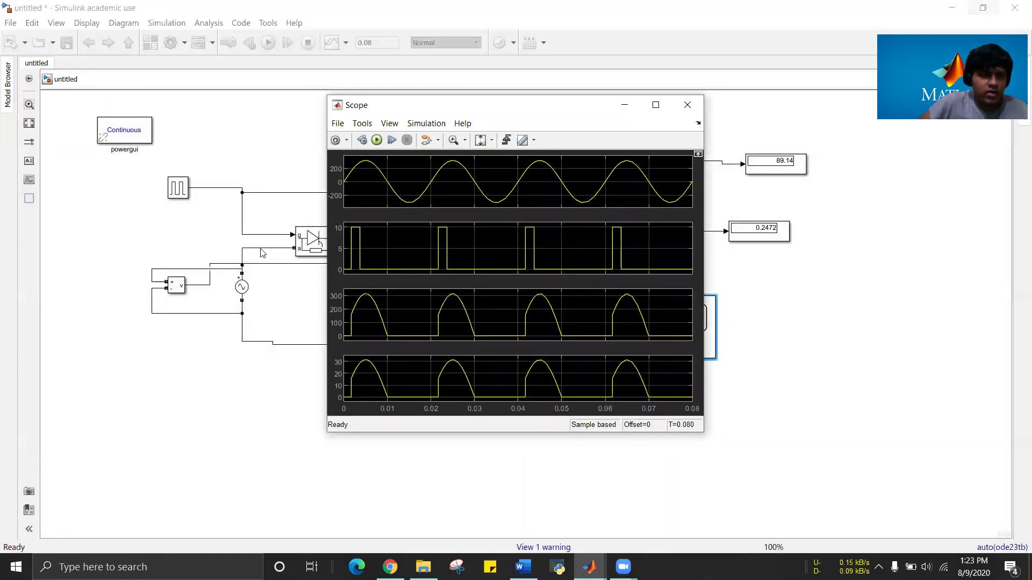
left_click_drag(403, 103, 332, 195)
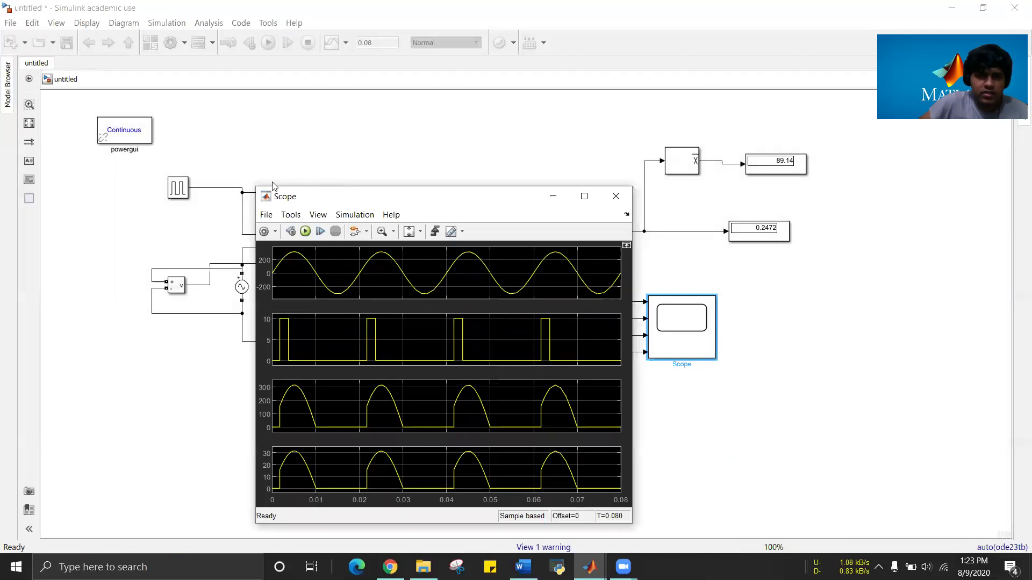
left_click_drag(256, 190, 346, 246)
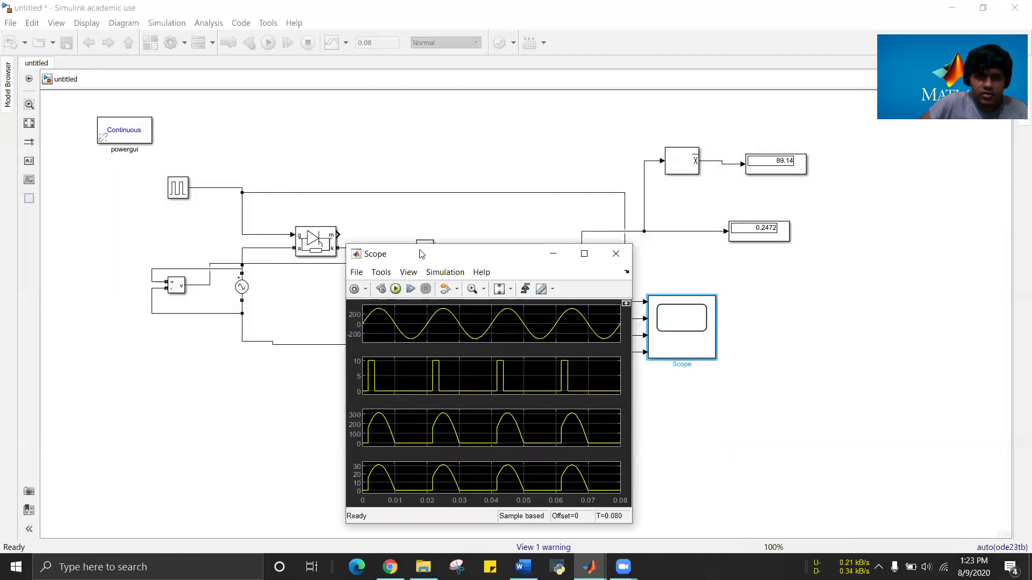
left_click_drag(433, 260, 807, 280)
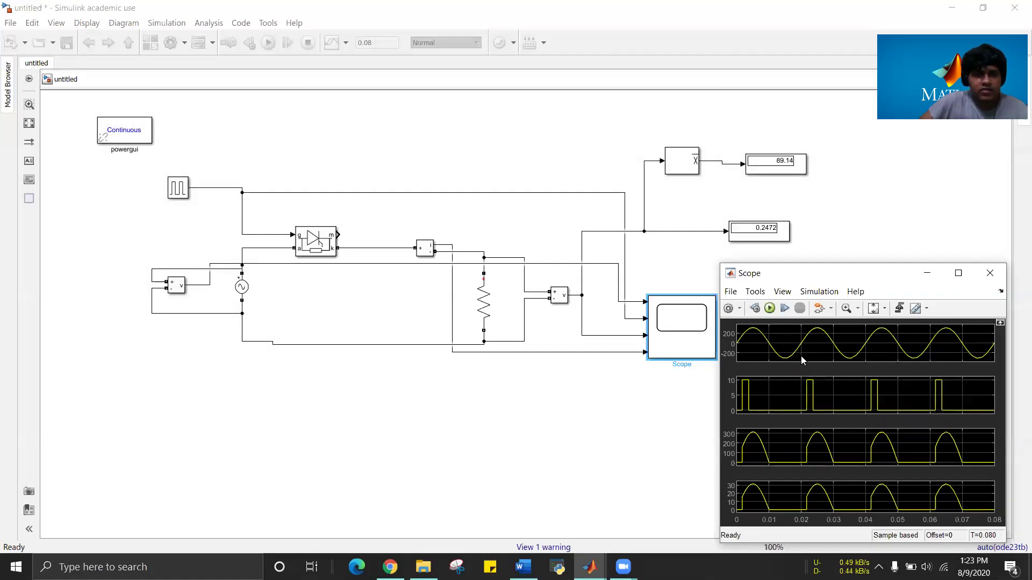
left_click(8, 28)
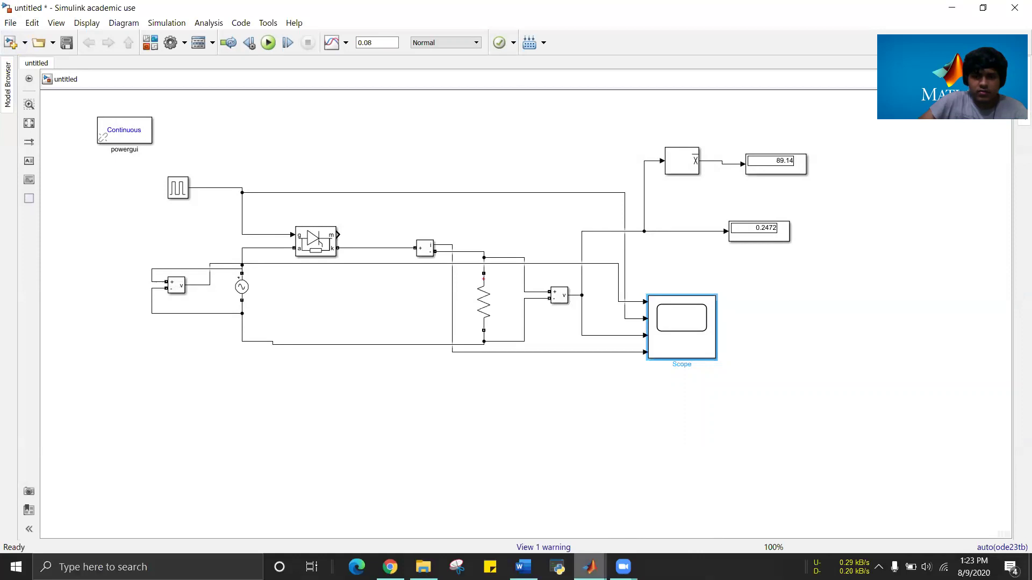
mouse_move(591, 565)
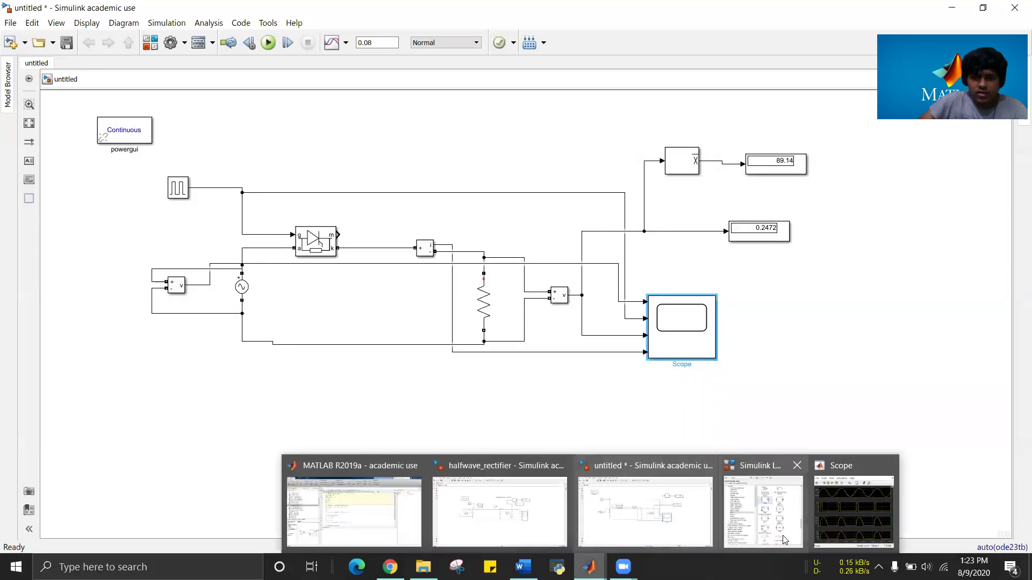
left_click(827, 529)
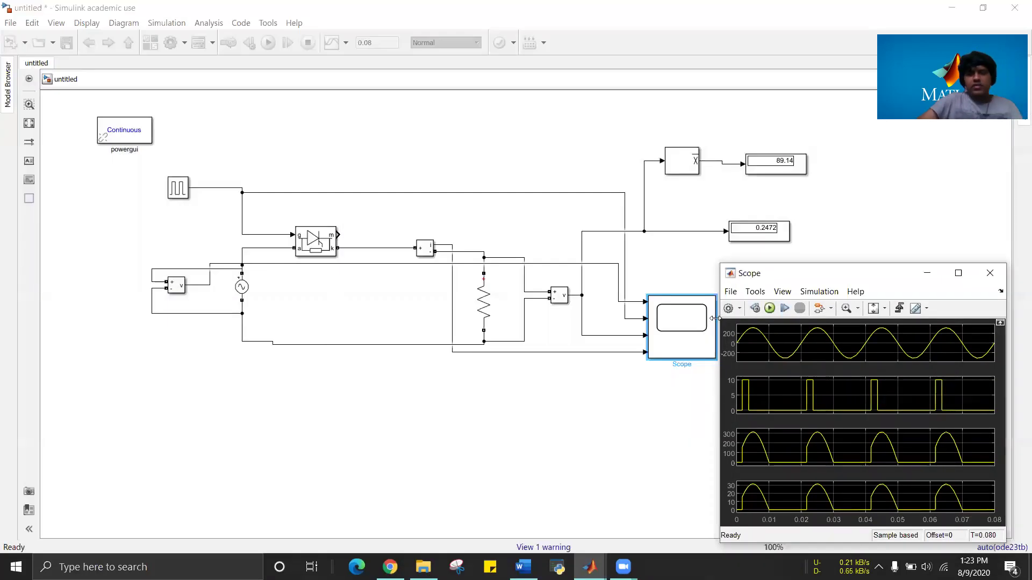